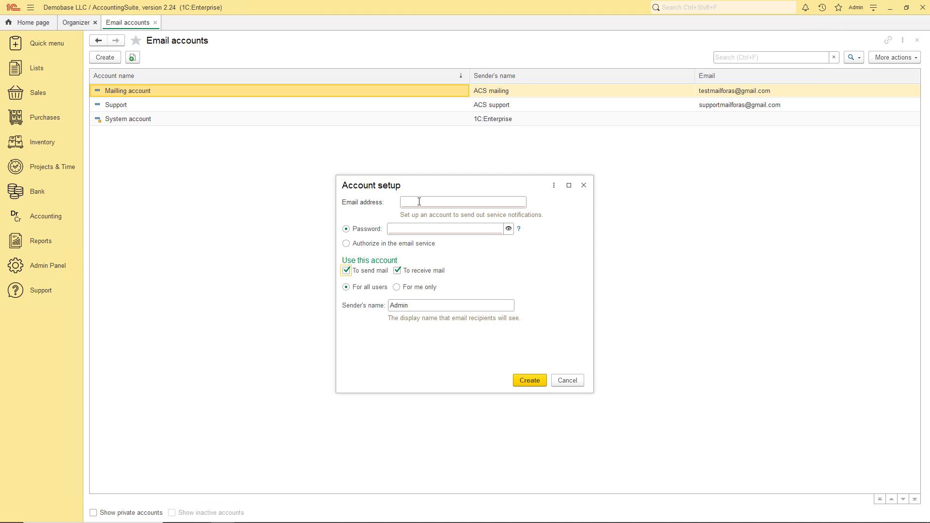
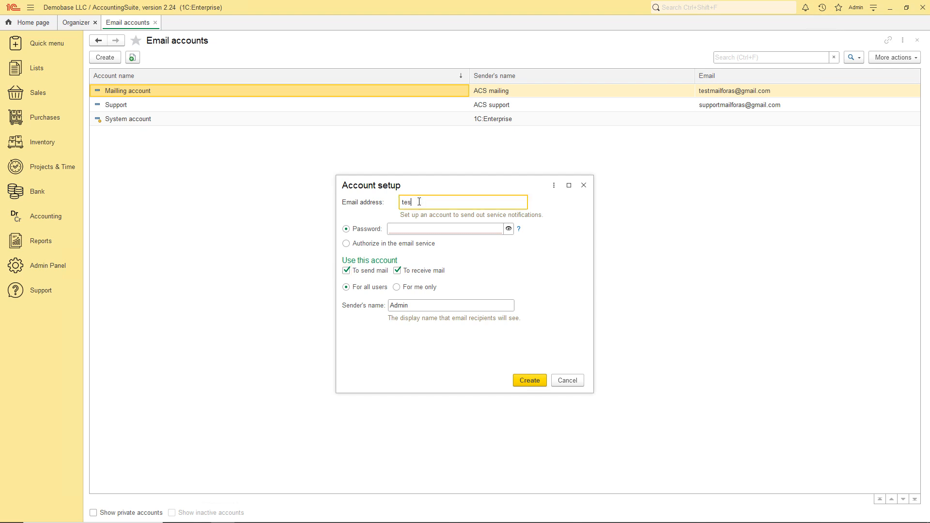
# Step: Enter the sending account's email address and its password in the Account setup form
pyautogui.press('Tab')
pyautogui.click(412, 228)
pyautogui.write('123')
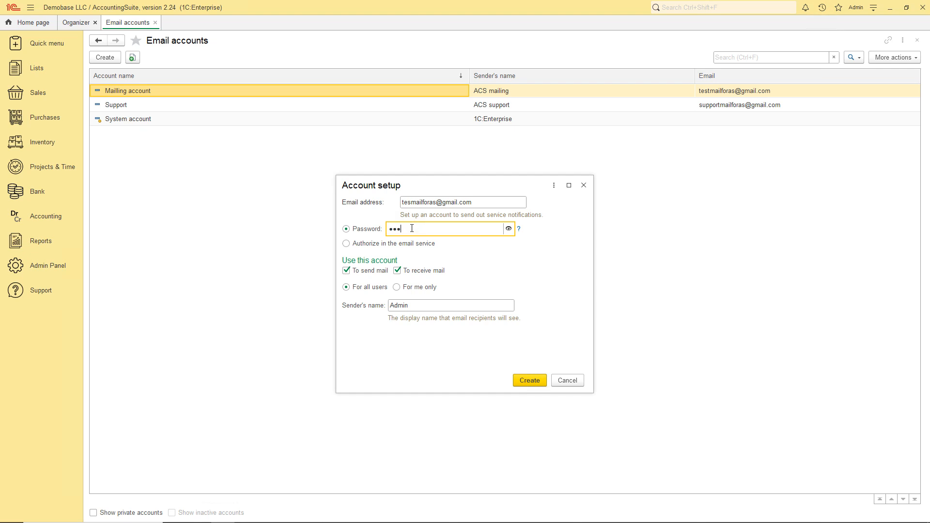
pyautogui.write('456789')
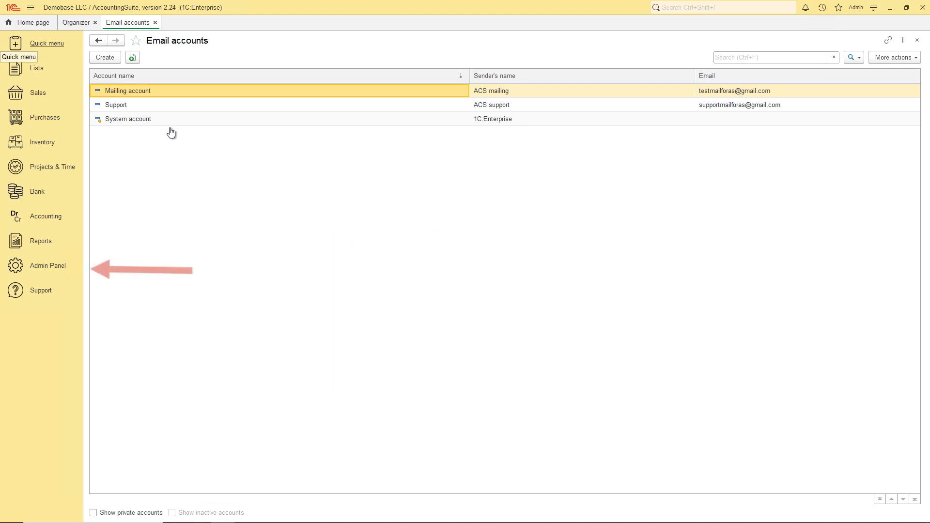
# Step: Under Report distribution rules, create and save a group named 'Test package'
pyautogui.click(44, 266)
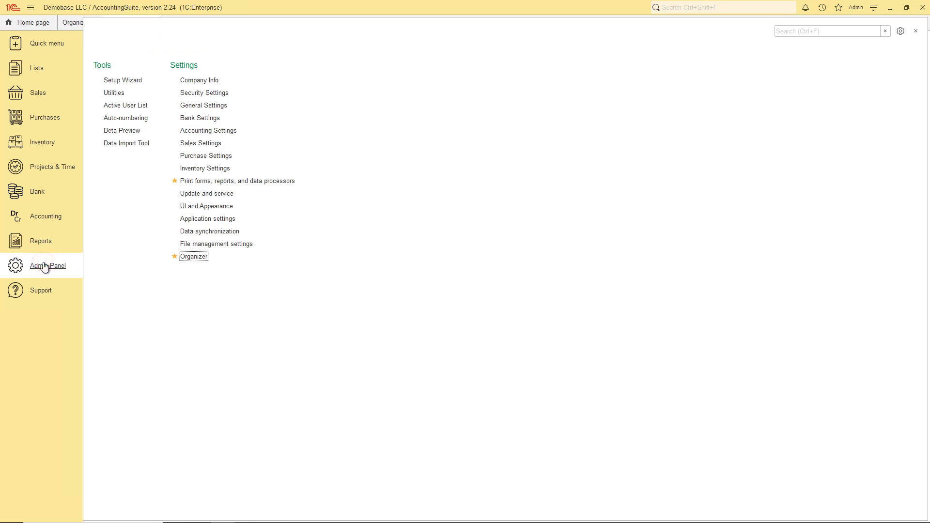
pyautogui.click(198, 181)
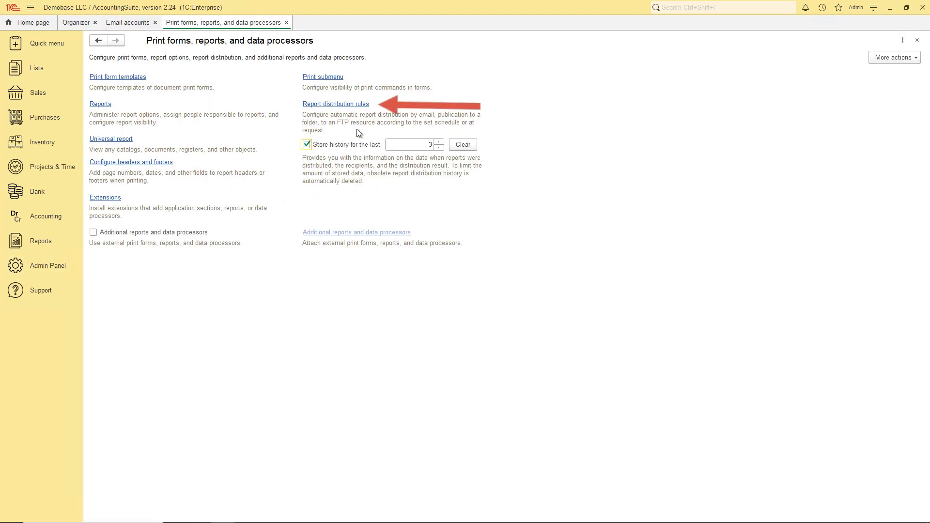
pyautogui.click(325, 104)
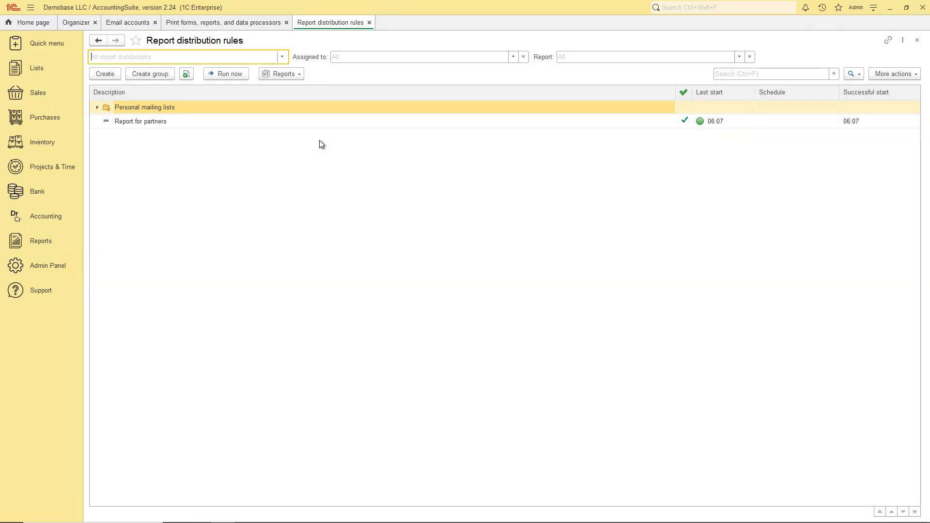
pyautogui.click(152, 75)
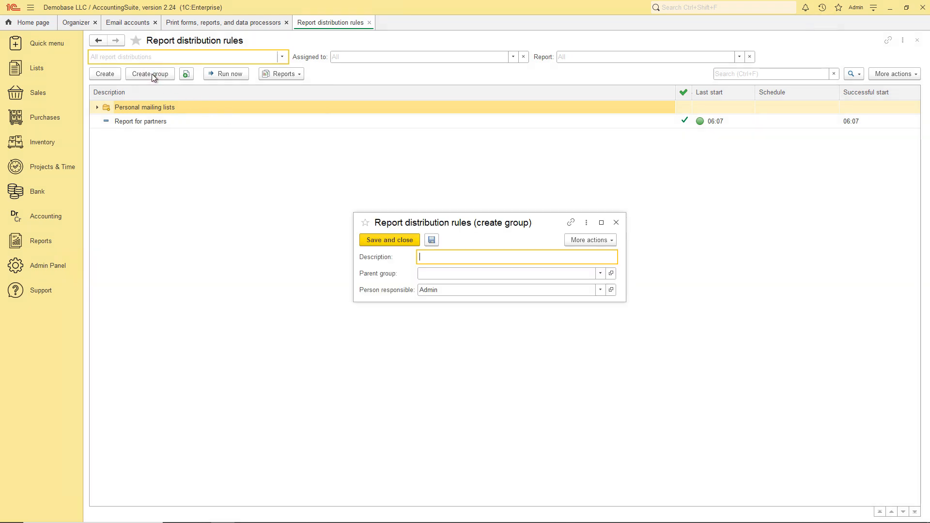
pyautogui.write('Test package')
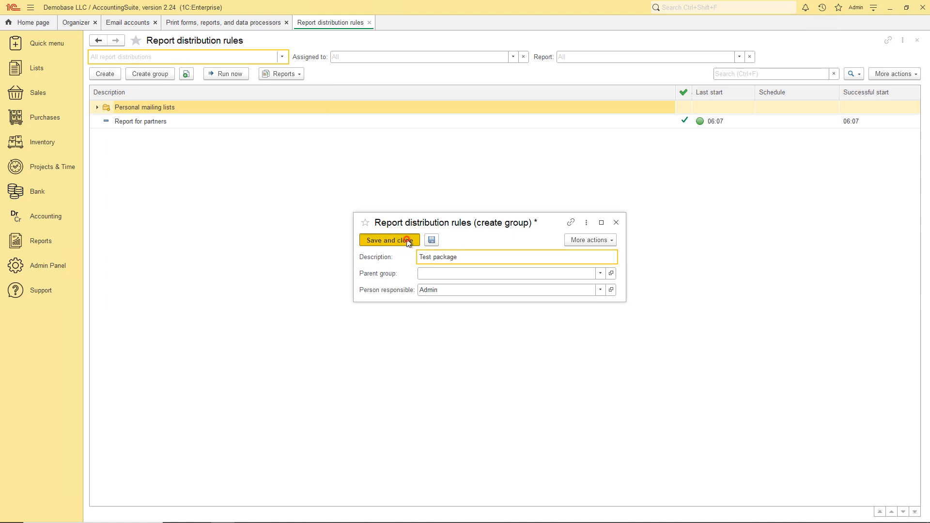
pyautogui.click(398, 241)
# Step: Create a distribution named 'Test distibution' with Test package as its parent group
pyautogui.click(105, 73)
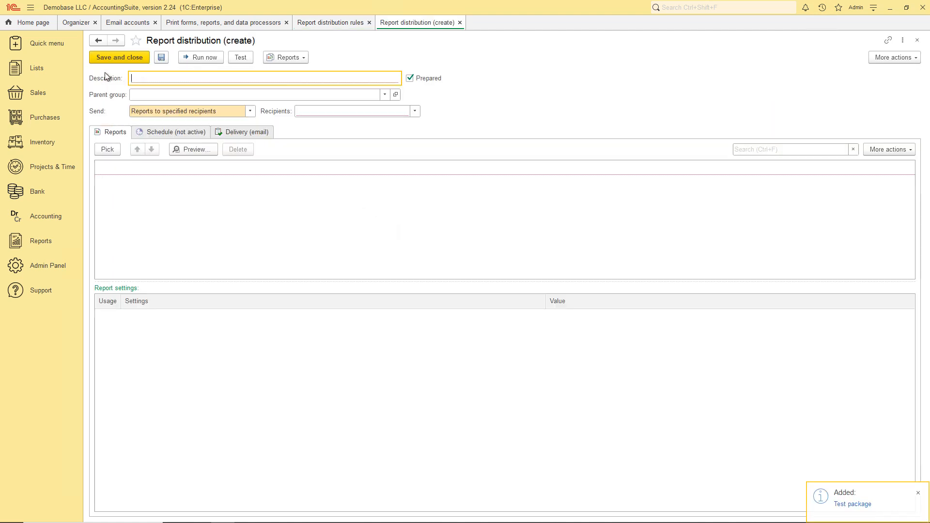
pyautogui.write('Test')
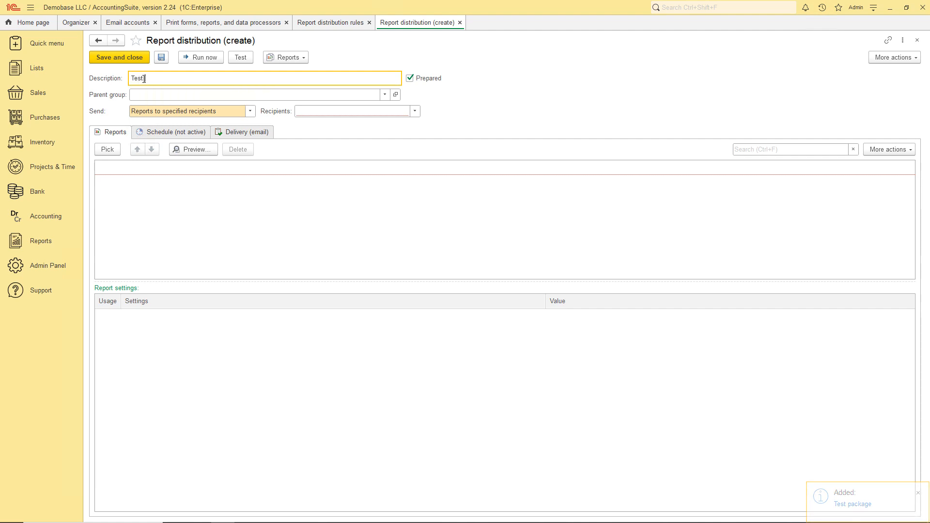
pyautogui.write(' distibution')
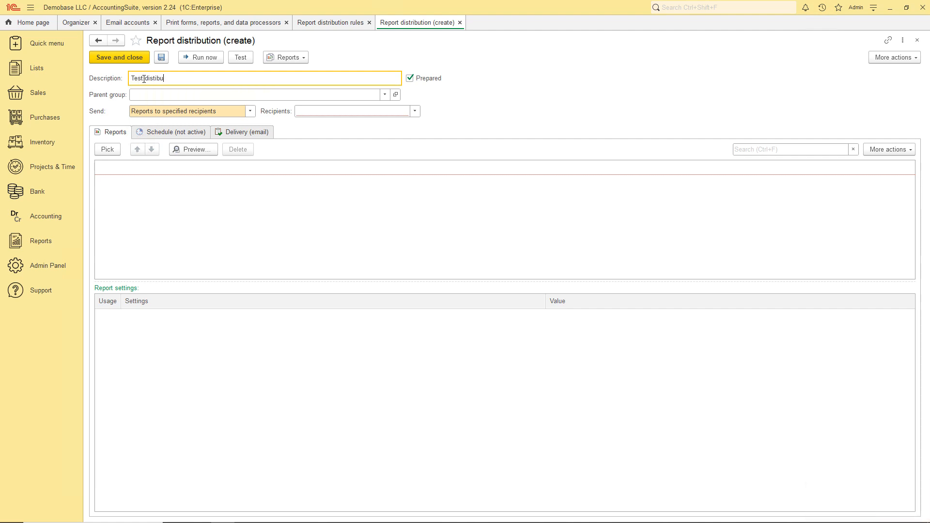
pyautogui.click(385, 95)
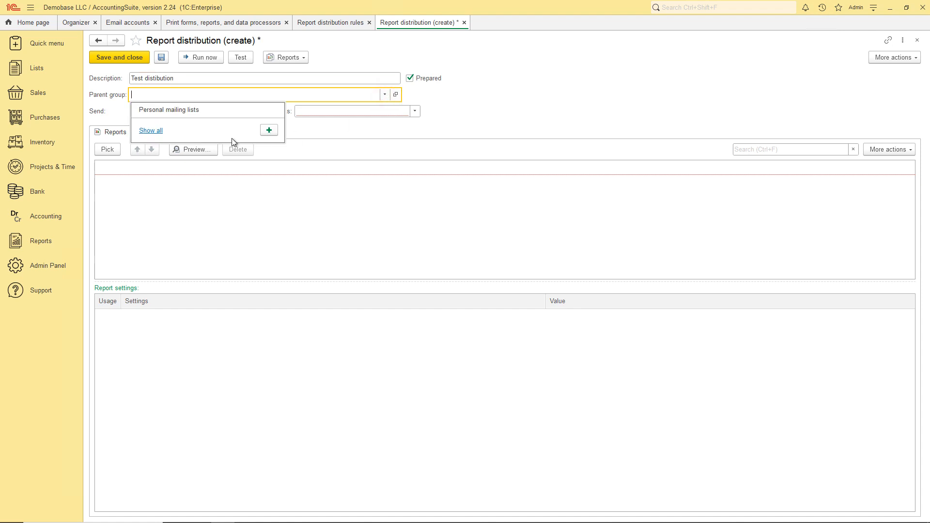
pyautogui.click(155, 132)
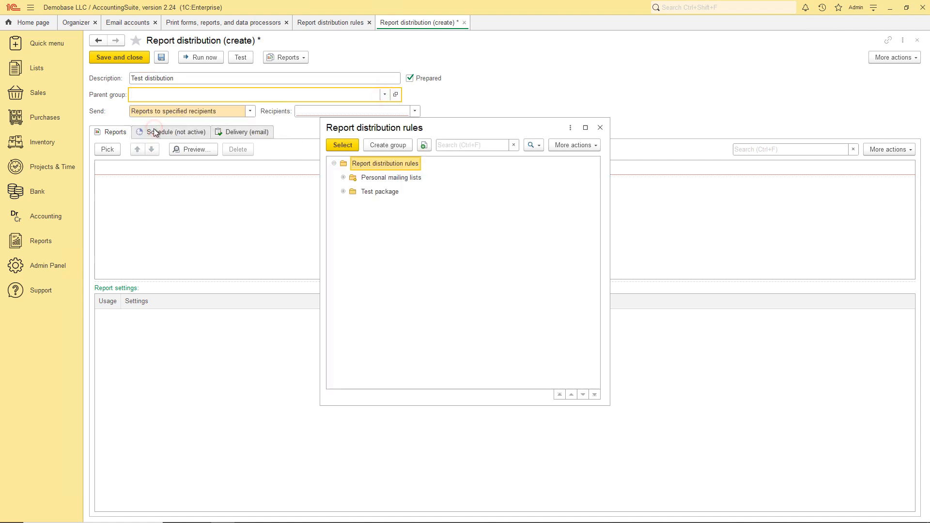
pyautogui.click(376, 192)
pyautogui.click(344, 146)
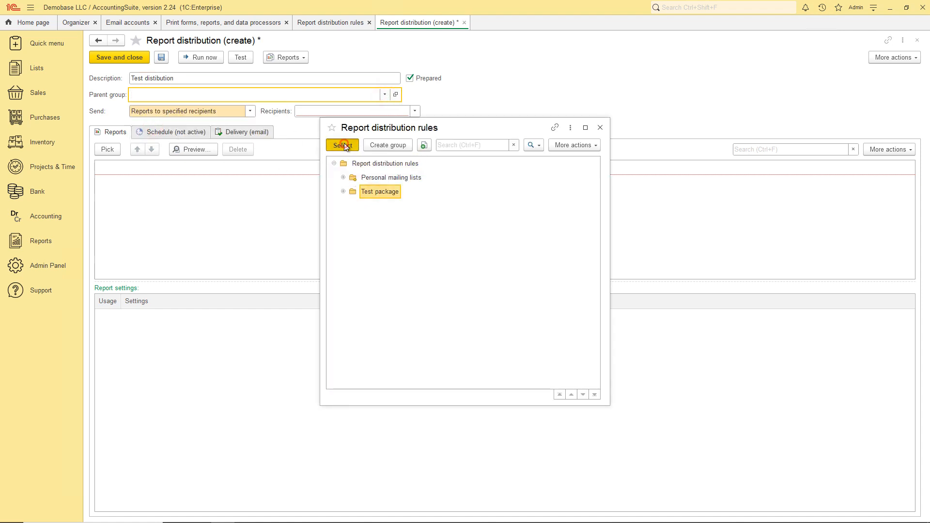
# Step: Keep sending to specified recipients and set the recipient type to Users
pyautogui.click(251, 111)
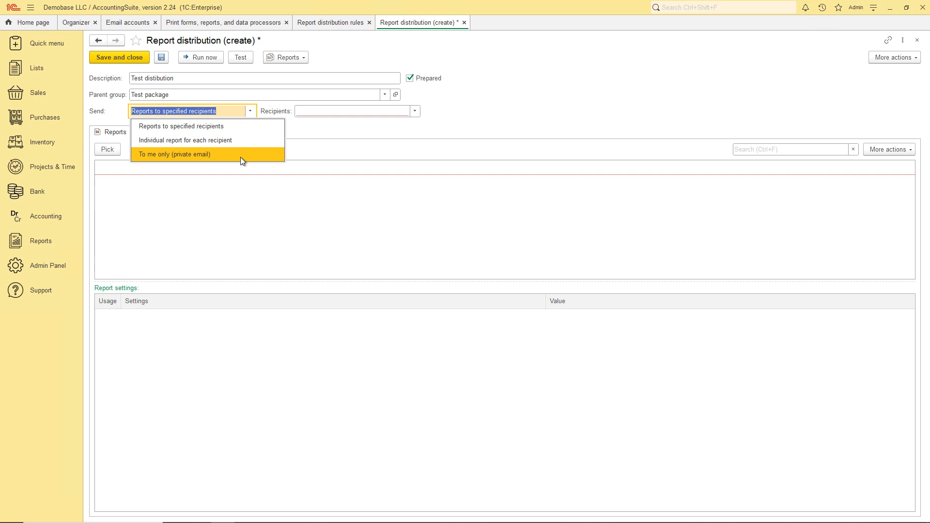
pyautogui.click(248, 126)
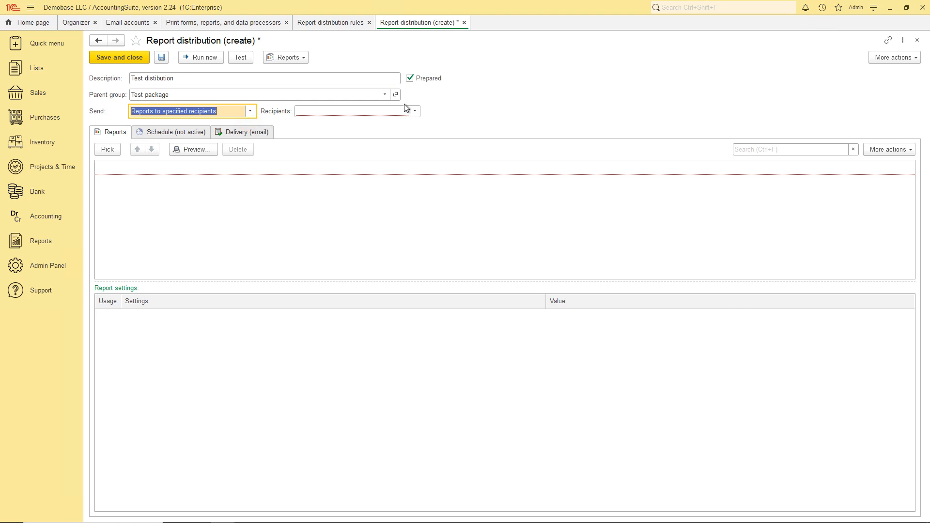
pyautogui.click(416, 112)
pyautogui.click(395, 124)
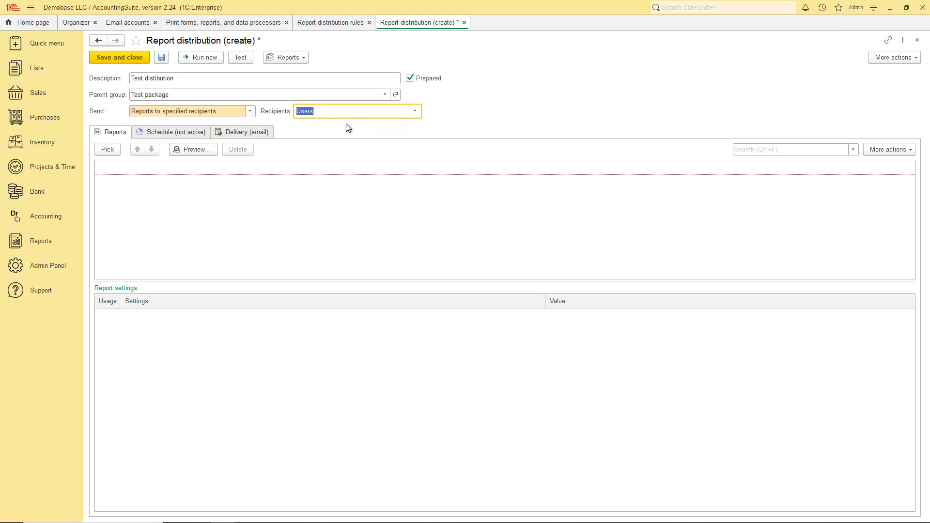
# Step: Add the BalanceSheetStandard and TrialBalance reports to the distribution
pyautogui.click(107, 150)
pyautogui.doubleClick(366, 179)
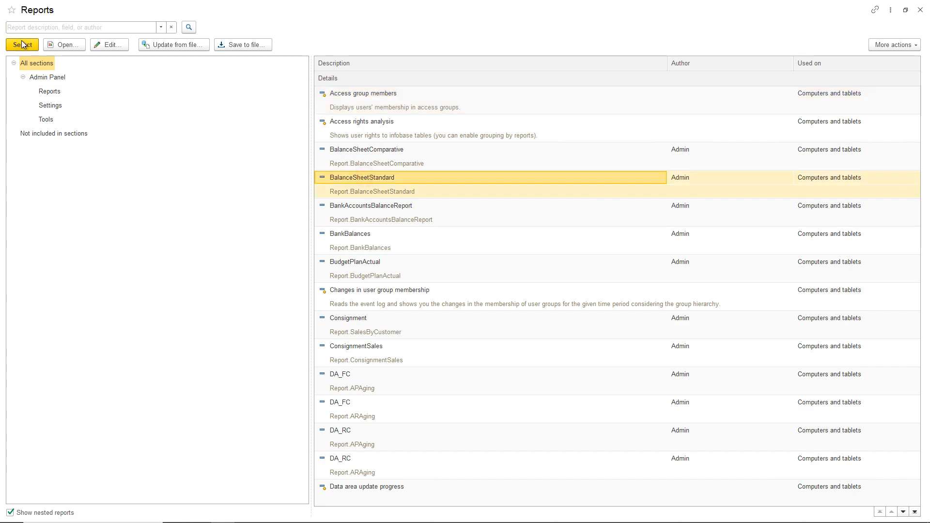
pyautogui.scroll(-10, 451, 399)
pyautogui.click(364, 218)
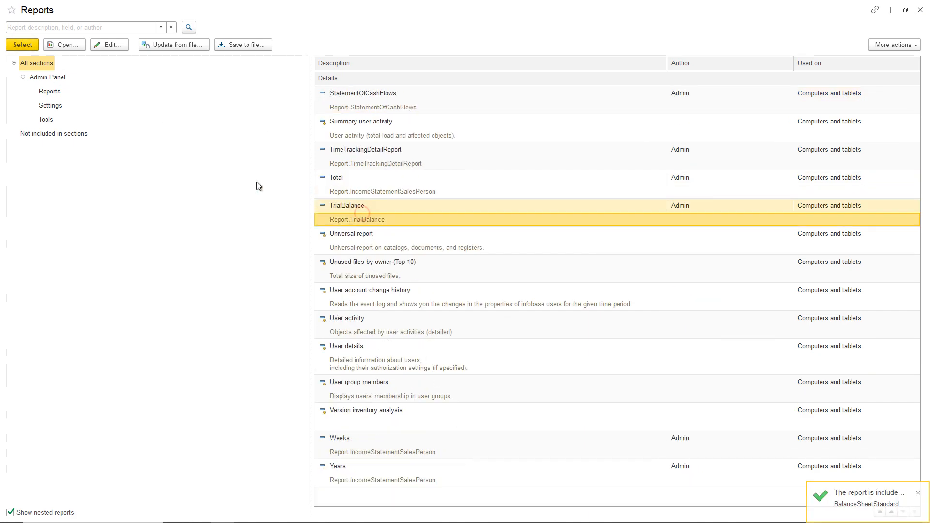
pyautogui.click(22, 45)
pyautogui.click(921, 10)
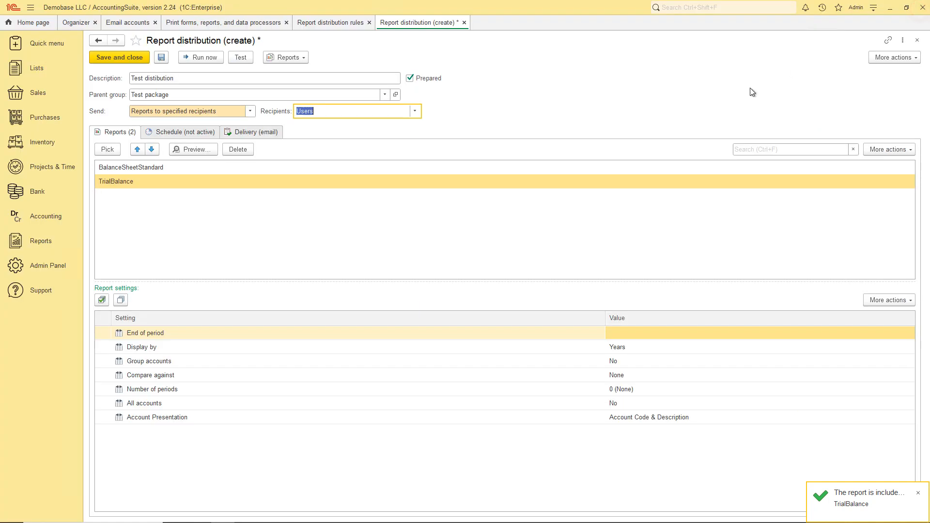
# Step: Set TrialBalance to display by Quarters and turn on the distribution schedule
pyautogui.click(145, 168)
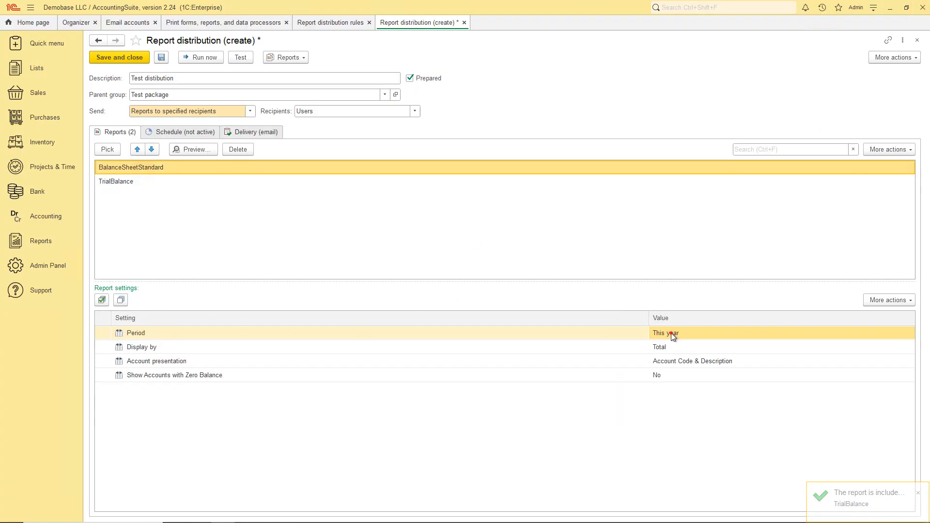
pyautogui.click(673, 333)
pyautogui.click(152, 180)
pyautogui.click(671, 346)
pyautogui.click(671, 346)
pyautogui.click(672, 377)
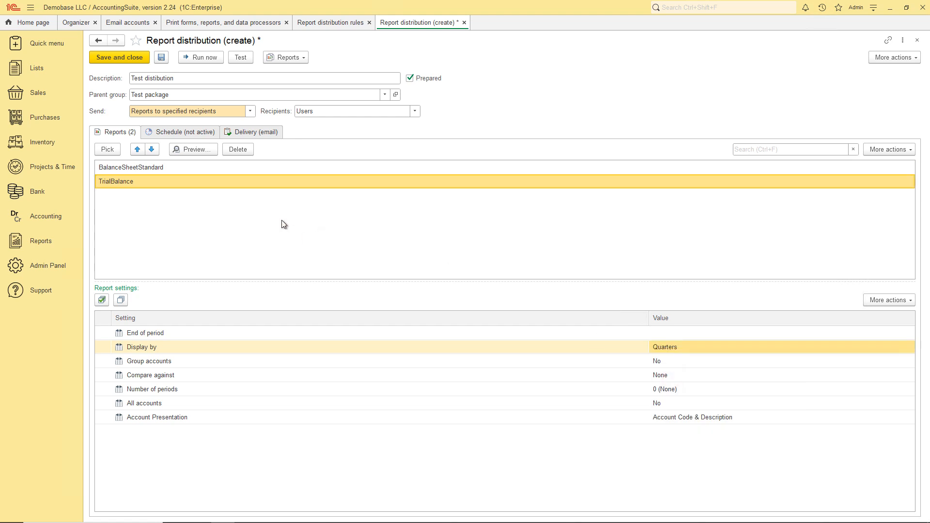
pyautogui.click(180, 131)
pyautogui.click(99, 150)
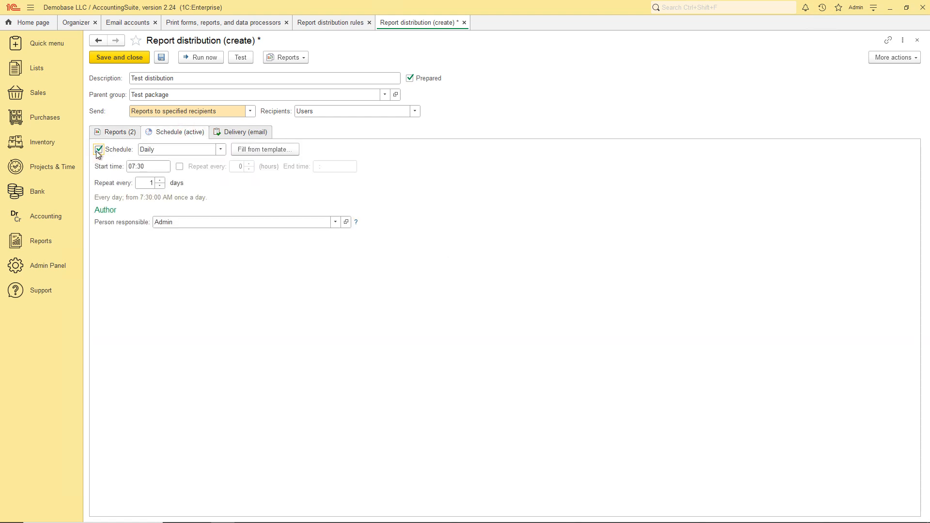
# Step: Apply the 'On the first day of the month' schedule template, then show the delivery settings
pyautogui.click(221, 150)
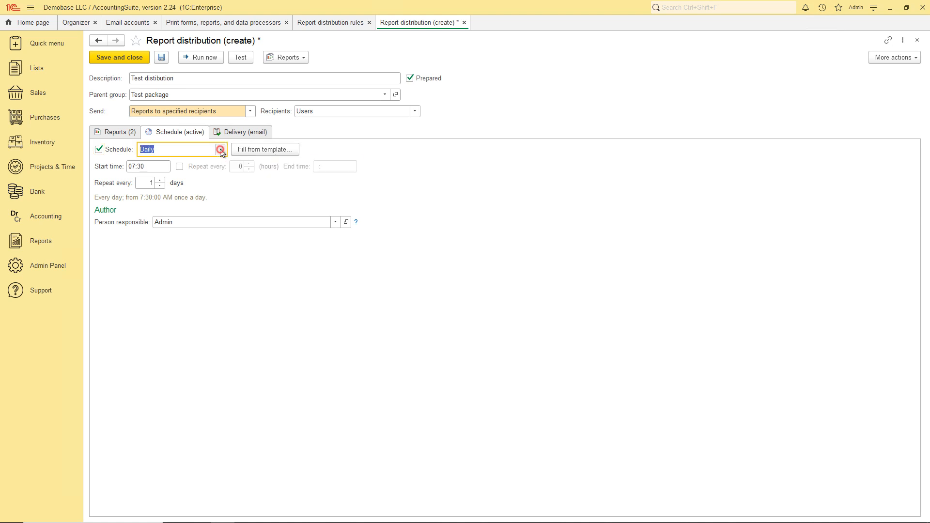
pyautogui.click(221, 152)
pyautogui.click(252, 151)
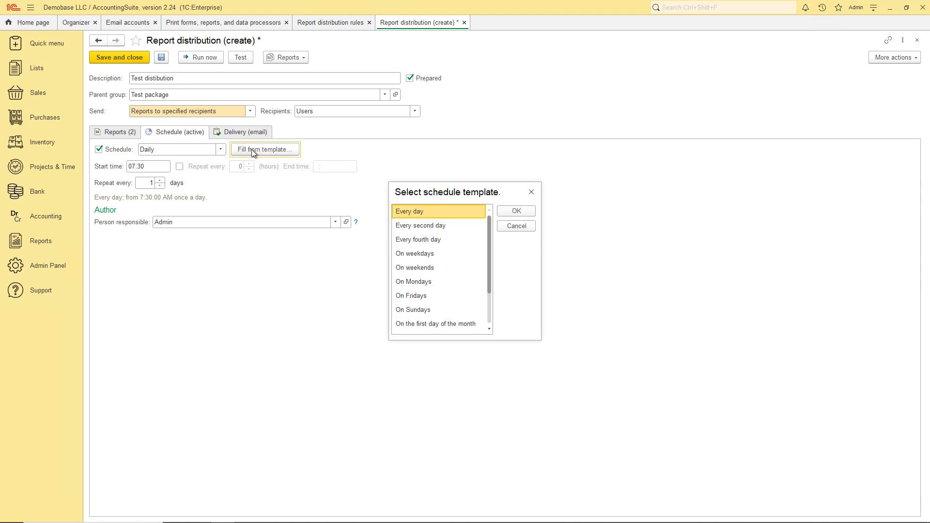
pyautogui.scroll(-1, 459, 242)
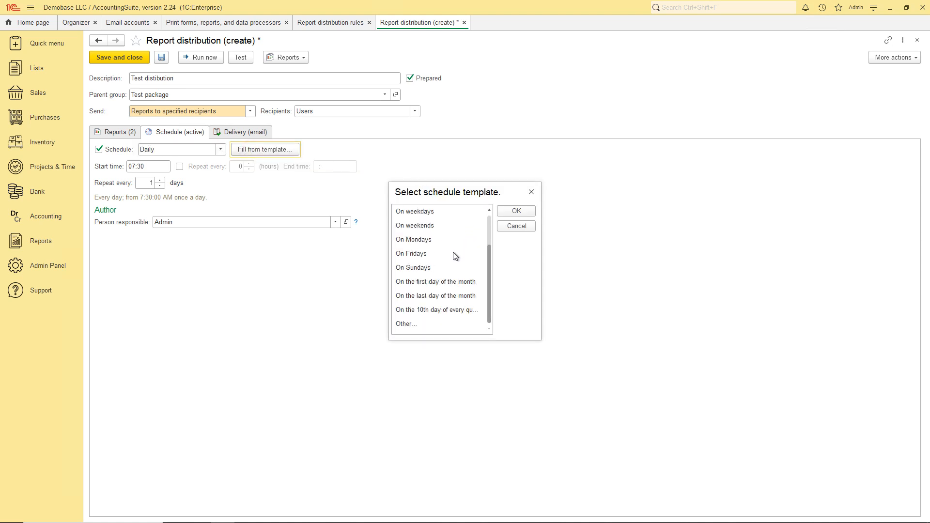
pyautogui.click(431, 282)
pyautogui.click(516, 212)
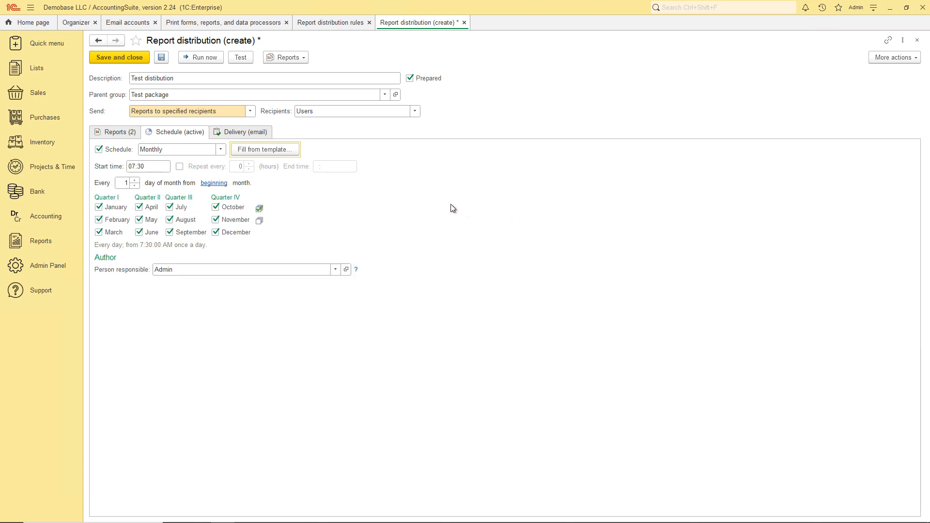
pyautogui.click(258, 133)
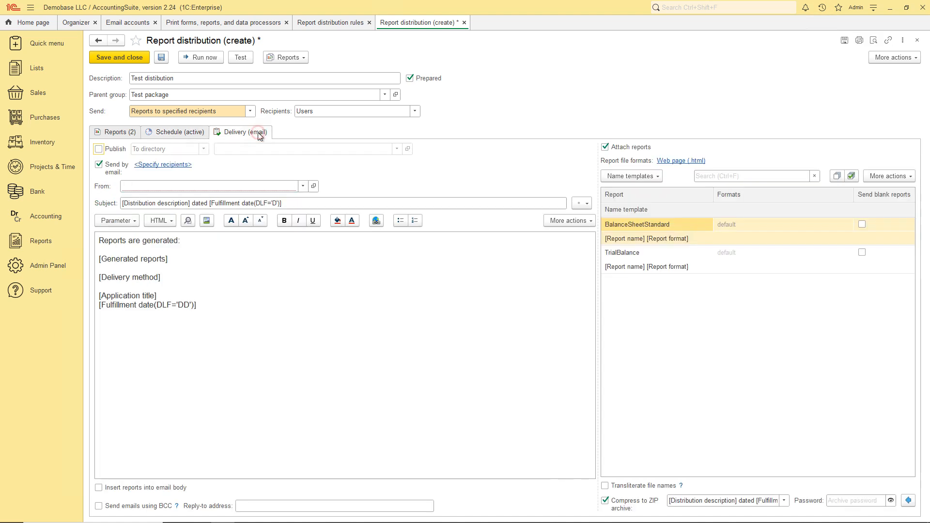
# Step: Leave Send by email on with Publish unticked, and open the Report recipients list
pyautogui.click(99, 164)
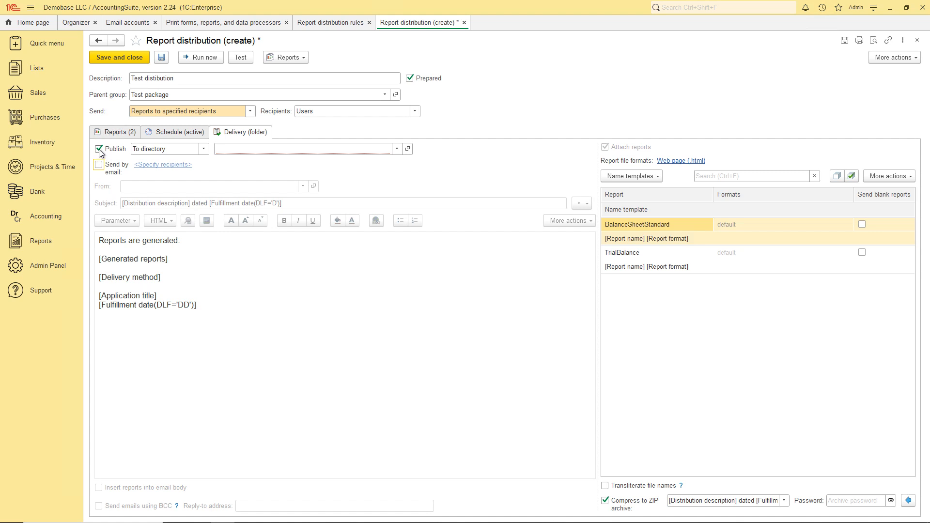
pyautogui.click(203, 150)
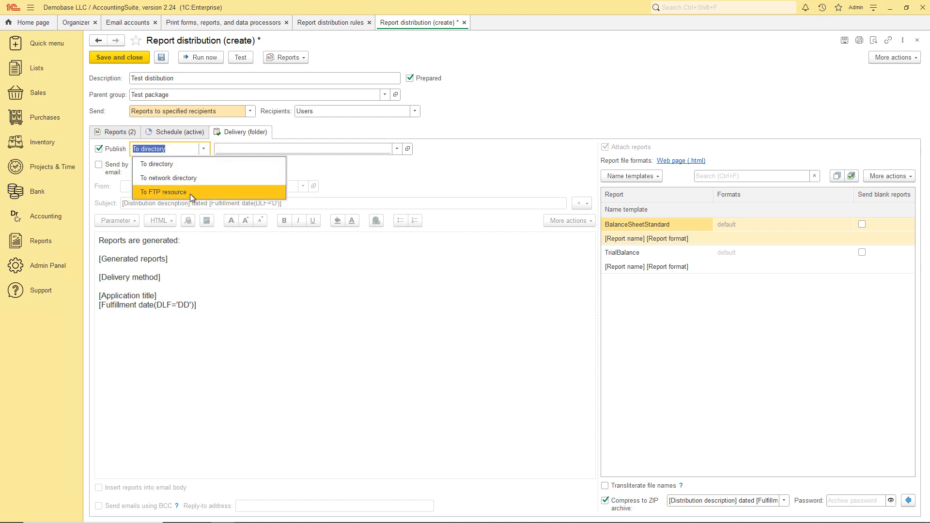
pyautogui.click(203, 150)
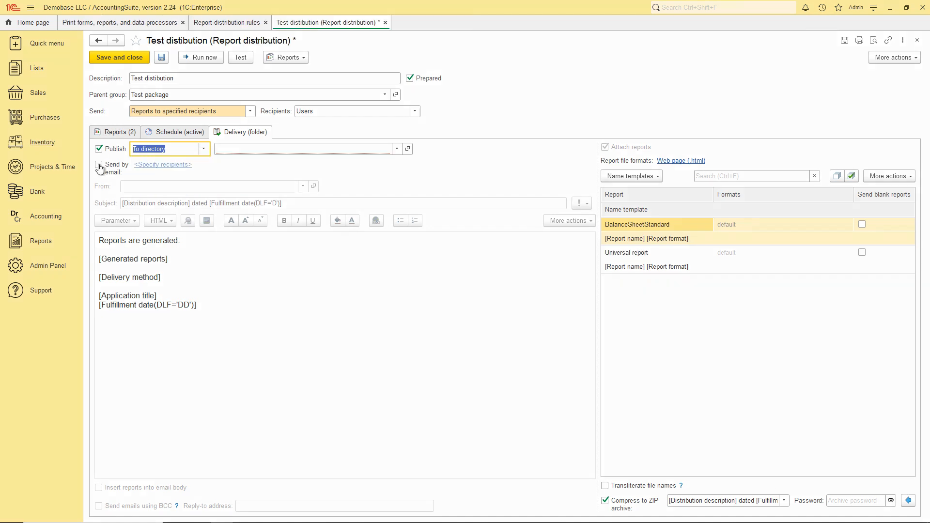
pyautogui.click(100, 166)
pyautogui.click(100, 149)
pyautogui.click(151, 166)
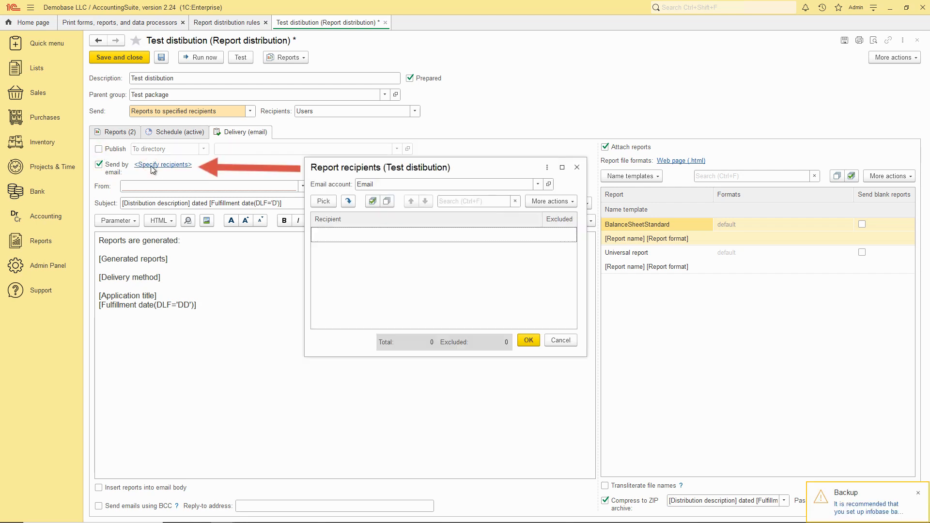
# Step: Pick two company users as email recipients, leaving the first one not excluded
pyautogui.click(324, 201)
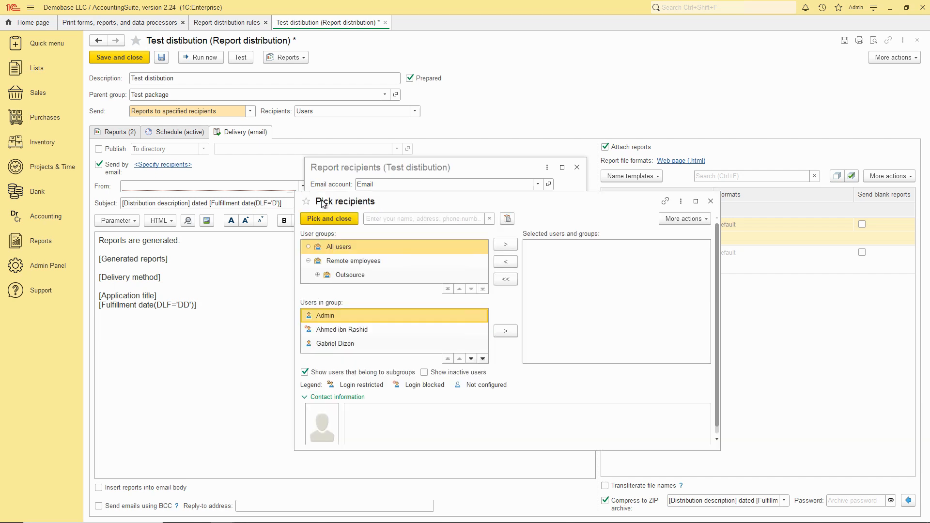
pyautogui.click(360, 332)
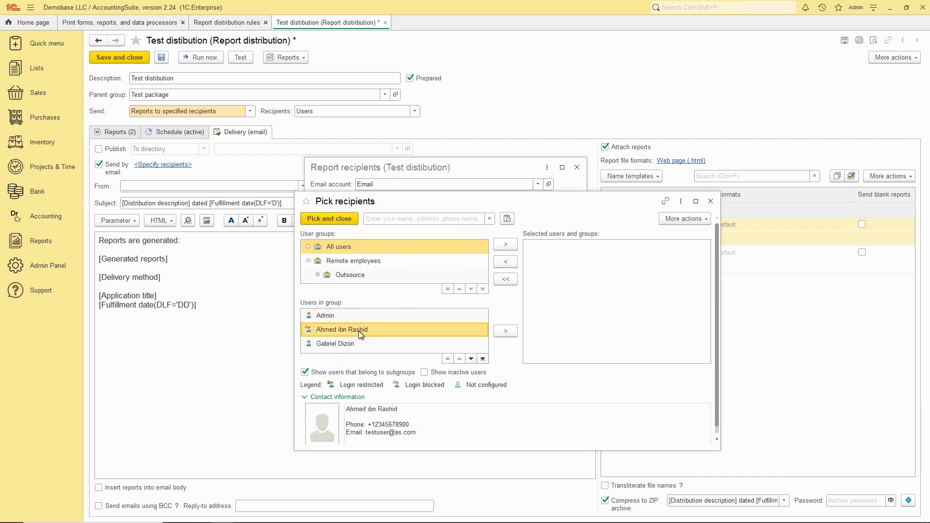
pyautogui.click(505, 331)
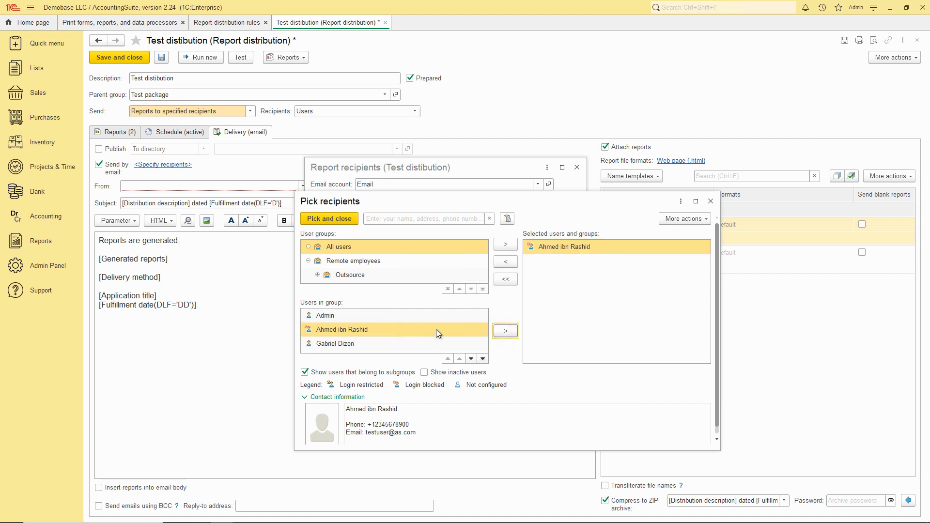
pyautogui.click(352, 341)
pyautogui.click(506, 332)
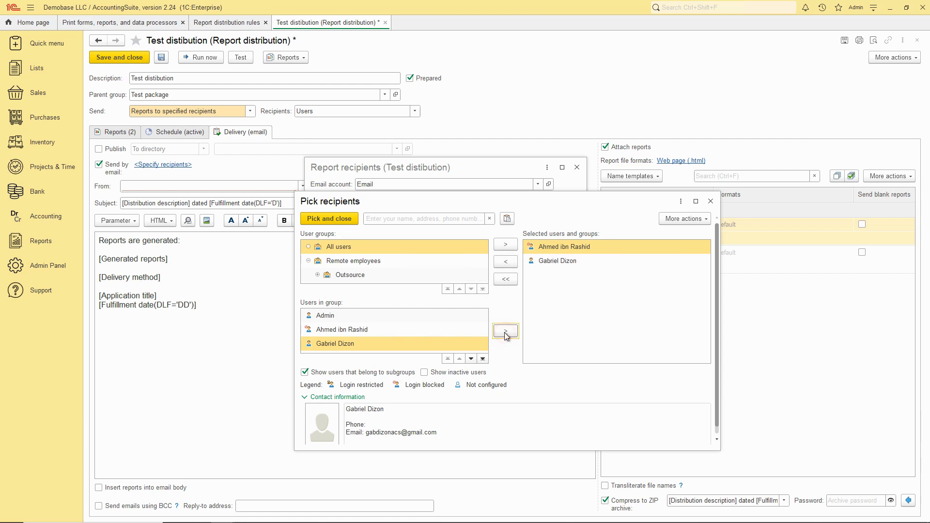
pyautogui.click(329, 219)
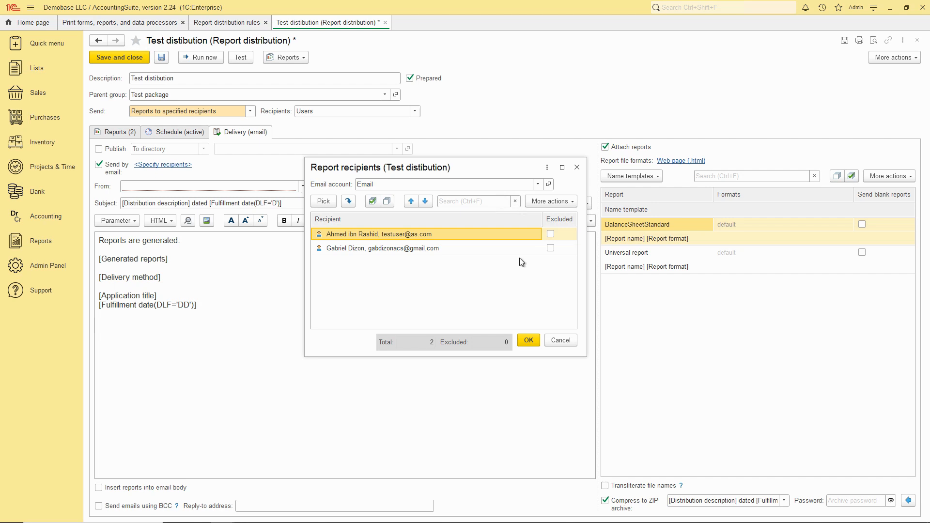
pyautogui.click(551, 233)
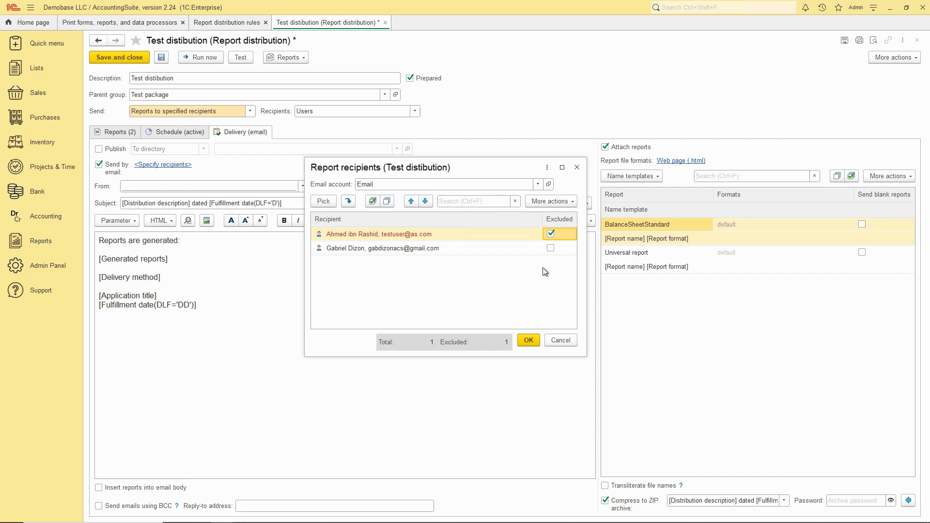
pyautogui.click(551, 234)
# Step: Confirm the recipients, set Mailling account as sender, and tick Insert reports into email body
pyautogui.click(529, 341)
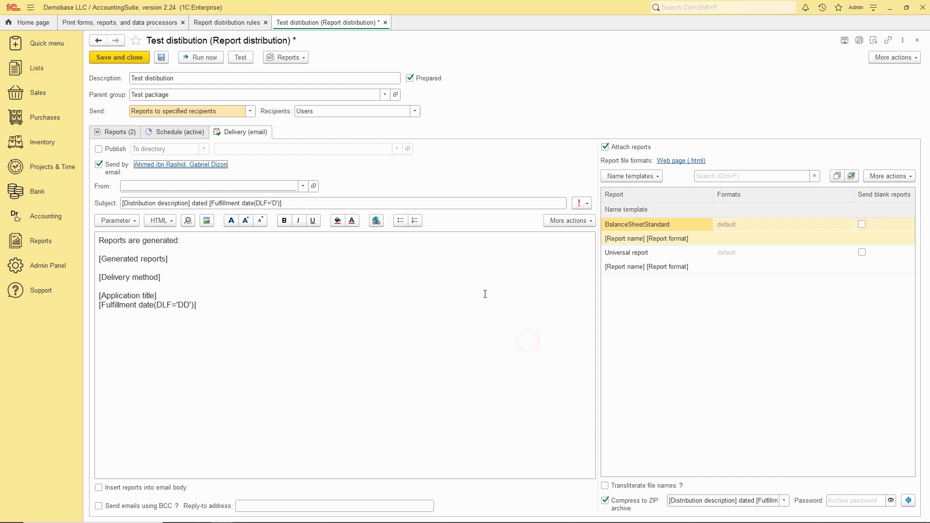
pyautogui.click(303, 187)
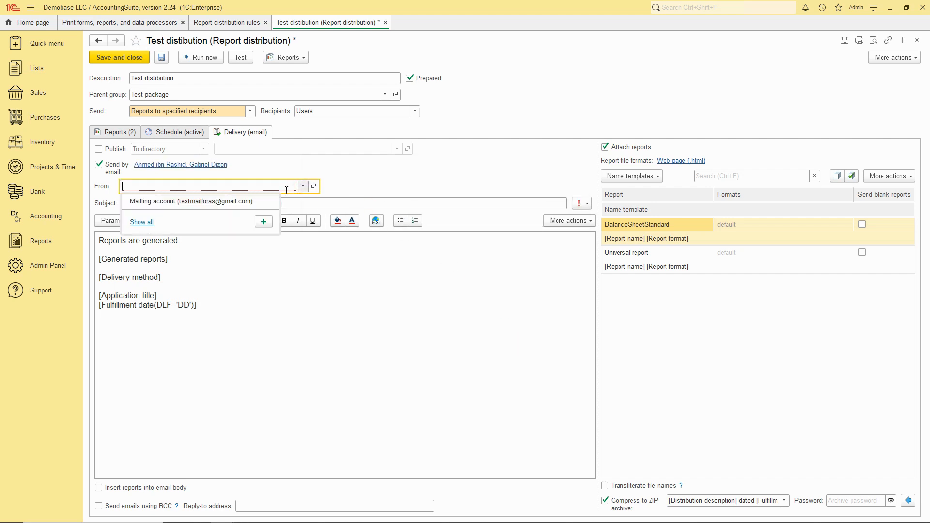
pyautogui.click(141, 216)
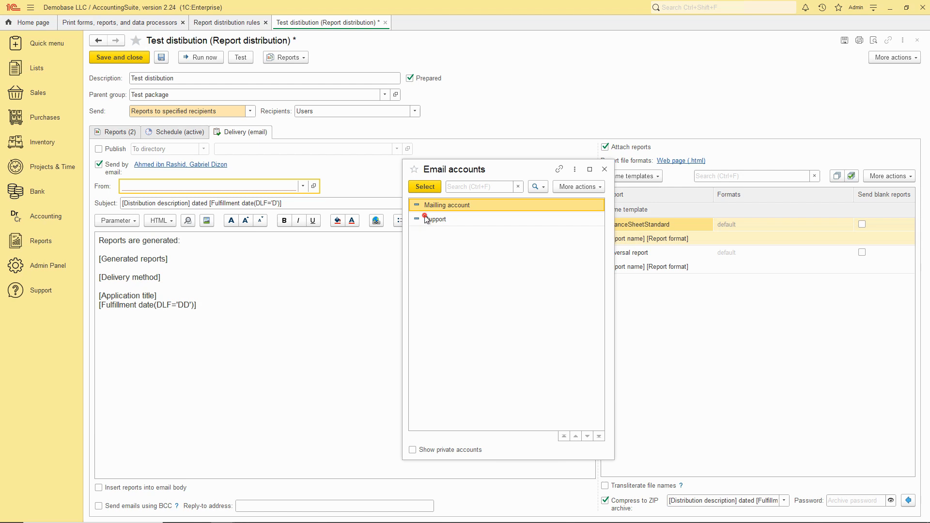
pyautogui.click(424, 187)
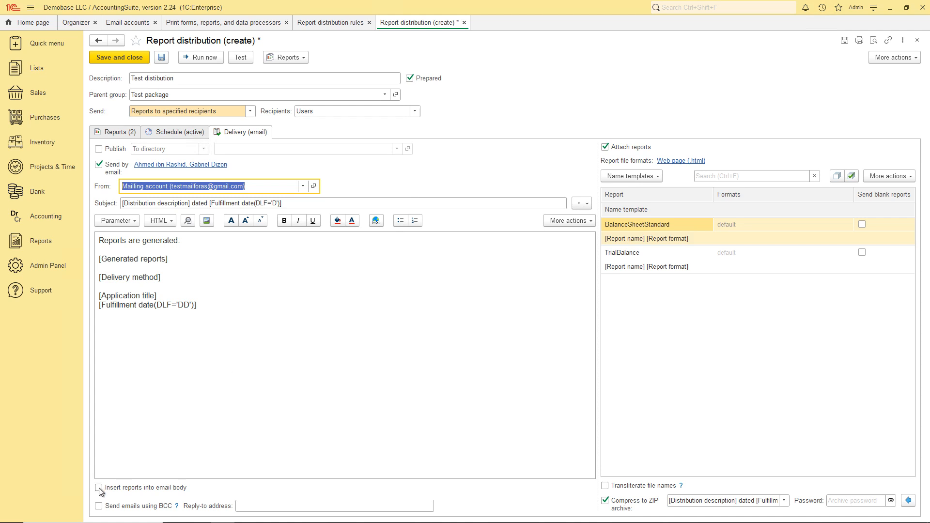
pyautogui.click(606, 148)
# Step: Keep reports attached and append 'test from [Author]' to the email subject
pyautogui.click(606, 147)
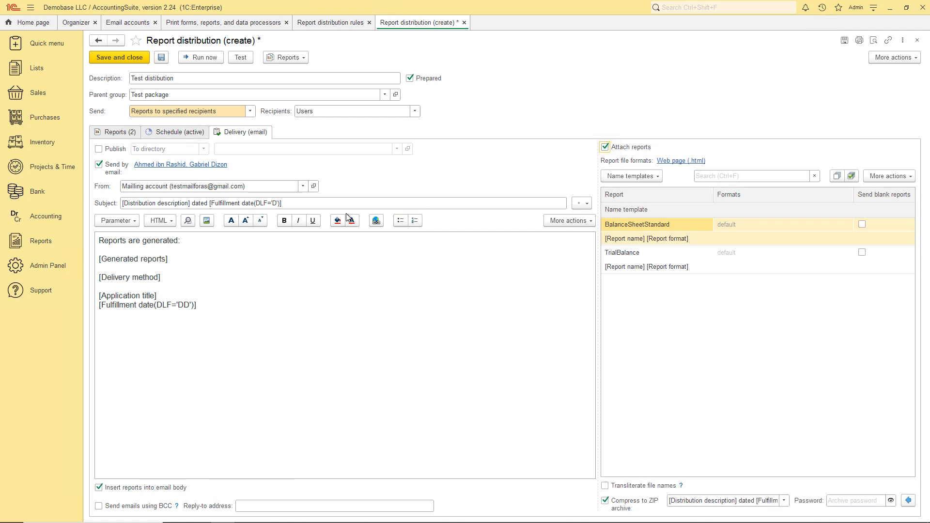
pyautogui.click(295, 202)
pyautogui.click(305, 203)
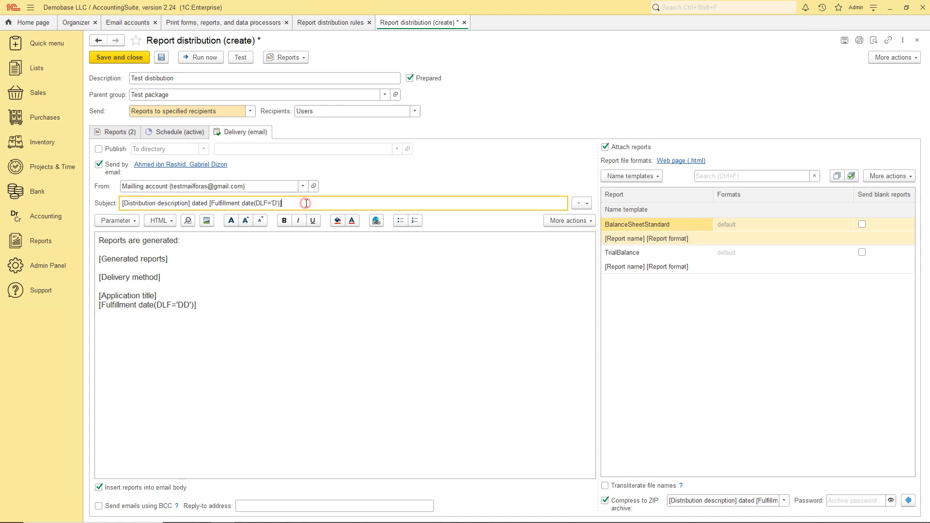
pyautogui.write('test from')
pyautogui.click(130, 221)
pyautogui.click(126, 249)
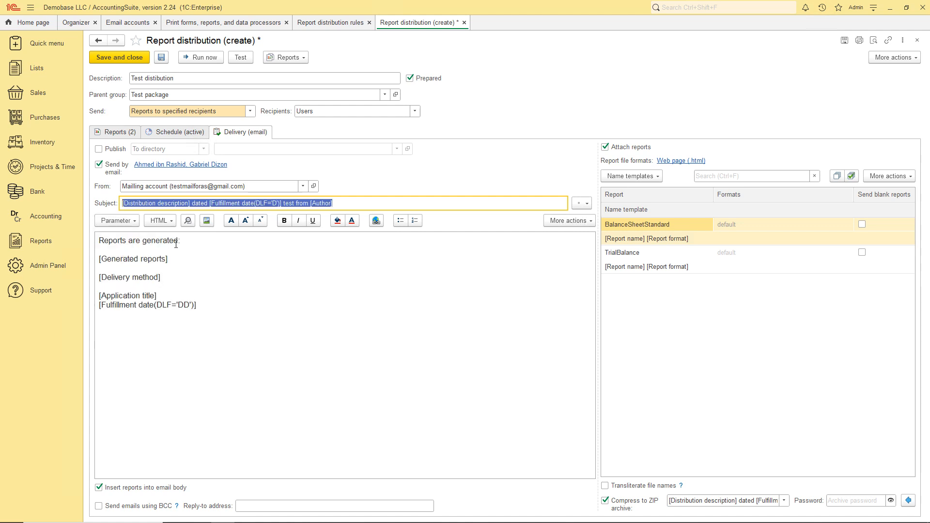
# Step: Add 'by' and the [Author] parameter on new lines at the end of the email body
pyautogui.click(183, 257)
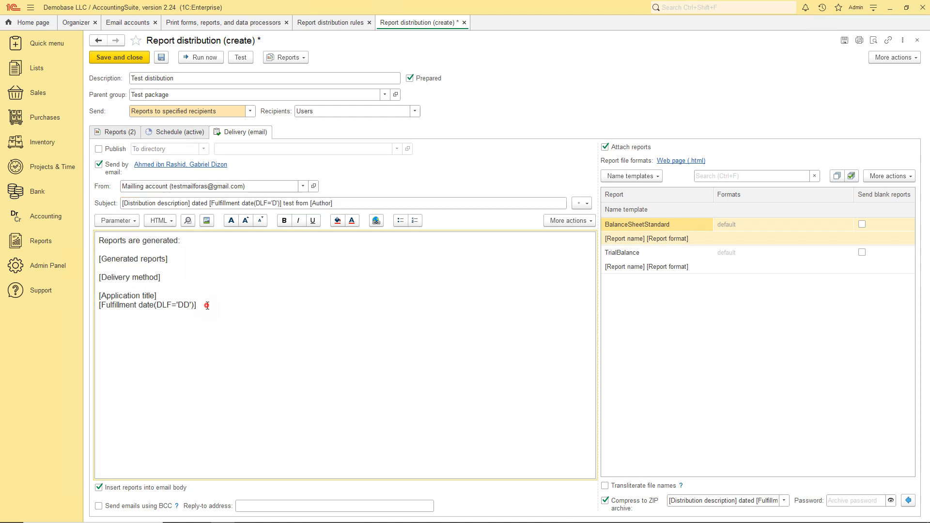
pyautogui.press('Return')
pyautogui.write('by')
pyautogui.press('Return')
pyautogui.click(124, 217)
pyautogui.click(125, 249)
pyautogui.click(188, 224)
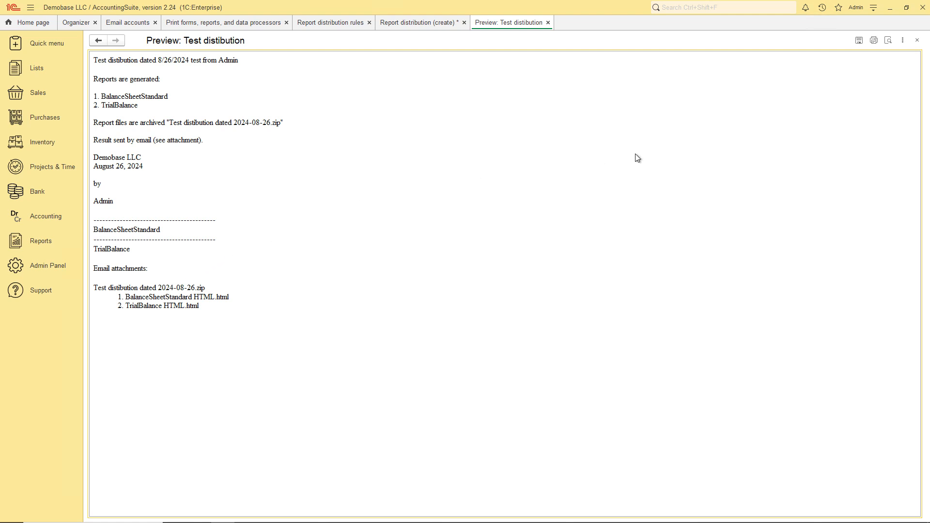
pyautogui.click(917, 41)
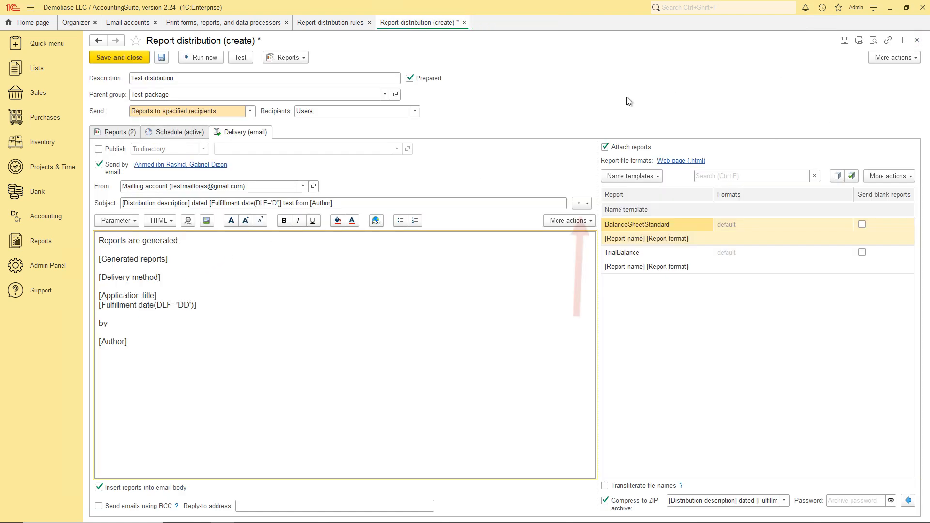
# Step: Set the email importance to High
pyautogui.click(582, 203)
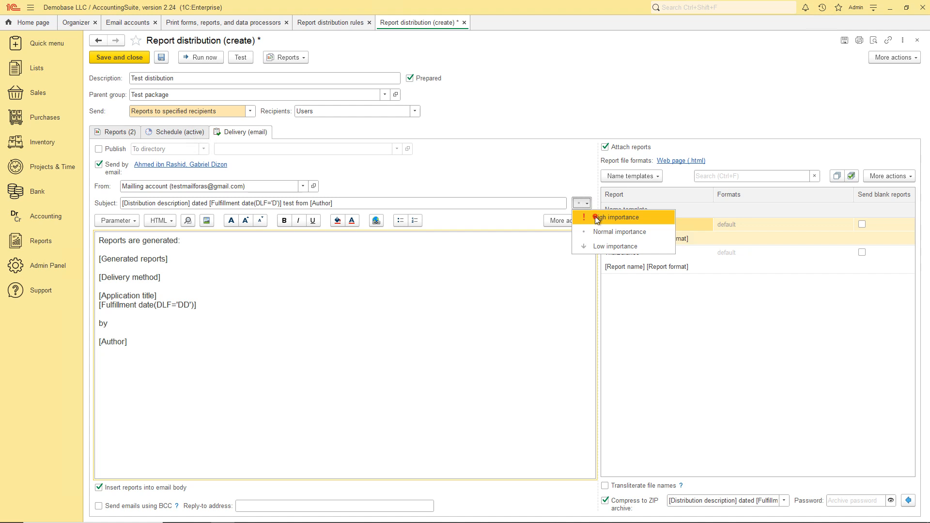
pyautogui.click(595, 216)
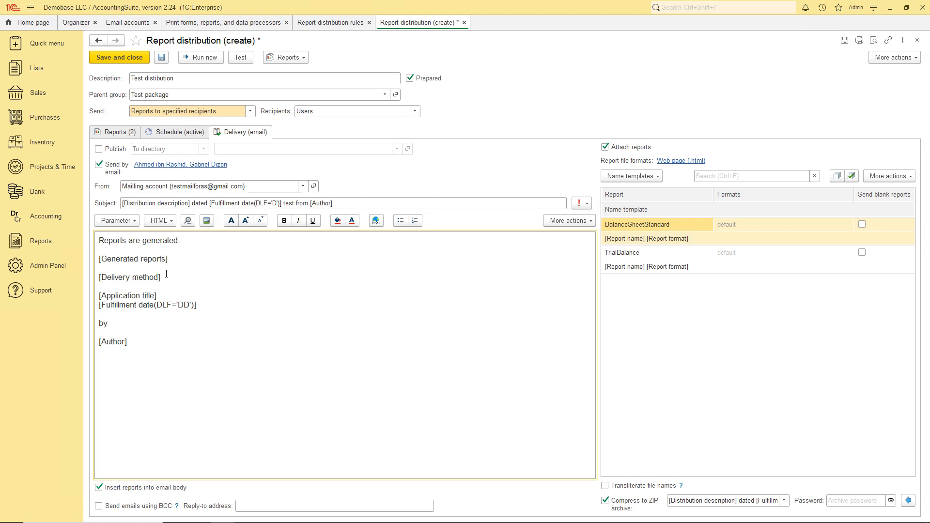
pyautogui.click(137, 334)
# Step: Try bold, italic and underline on [Delivery method], revert to plain, then begin the reply-to address
pyautogui.moveTo(164, 276); pyautogui.dragTo(99, 277)
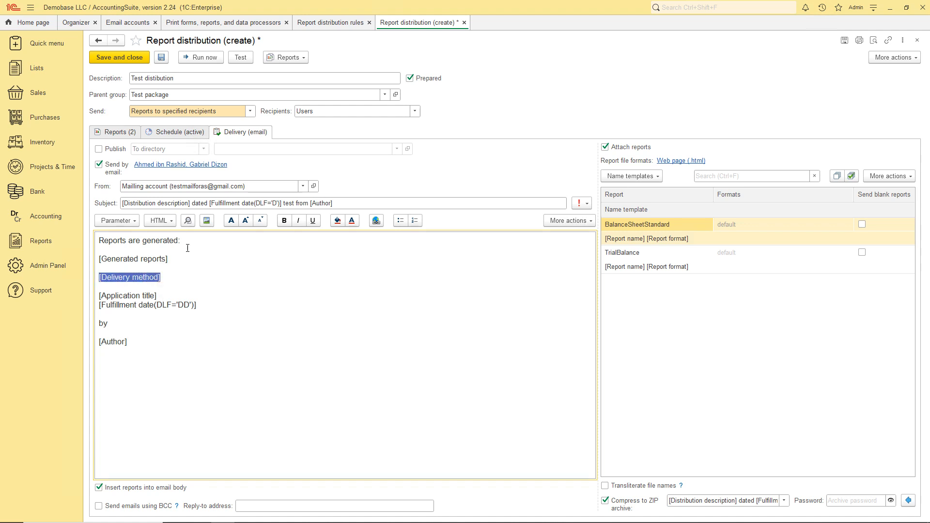
pyautogui.click(284, 222)
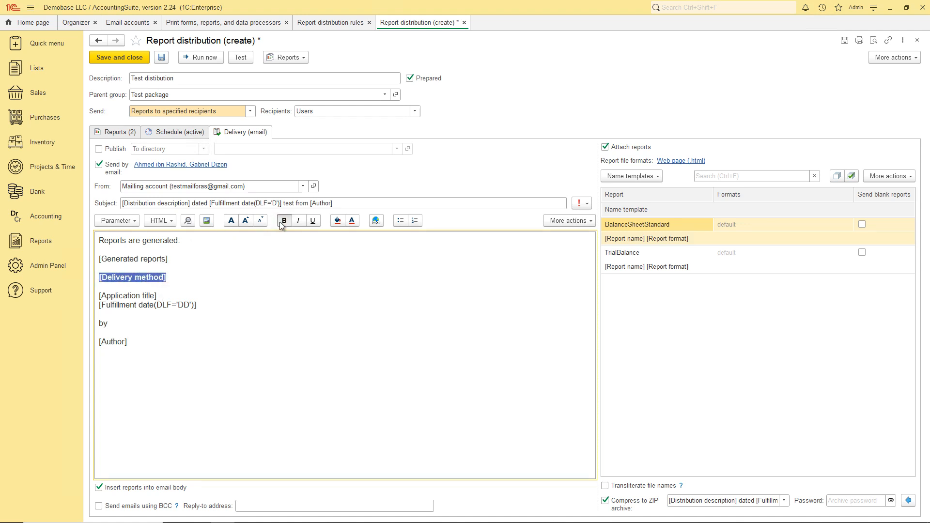
pyautogui.click(300, 221)
pyautogui.click(313, 221)
pyautogui.click(313, 221)
pyautogui.click(299, 222)
pyautogui.click(284, 222)
pyautogui.click(197, 253)
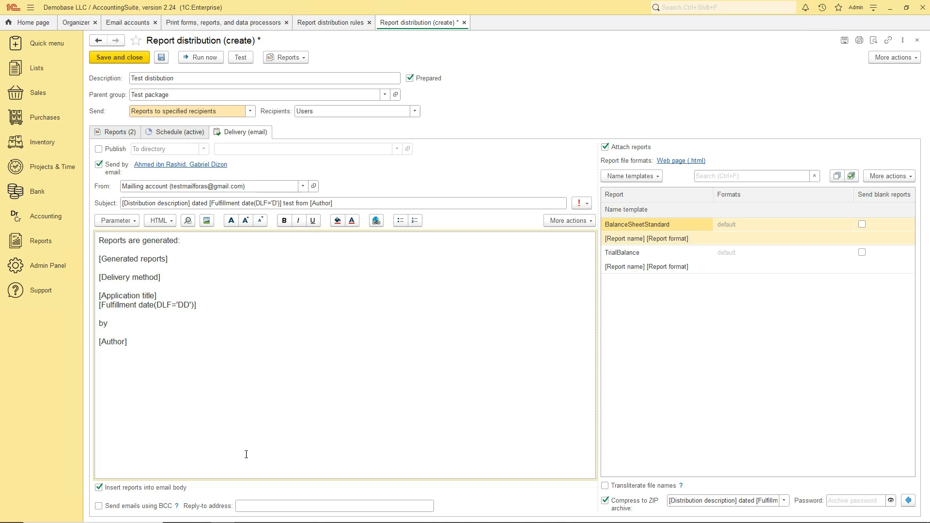
pyautogui.click(251, 507)
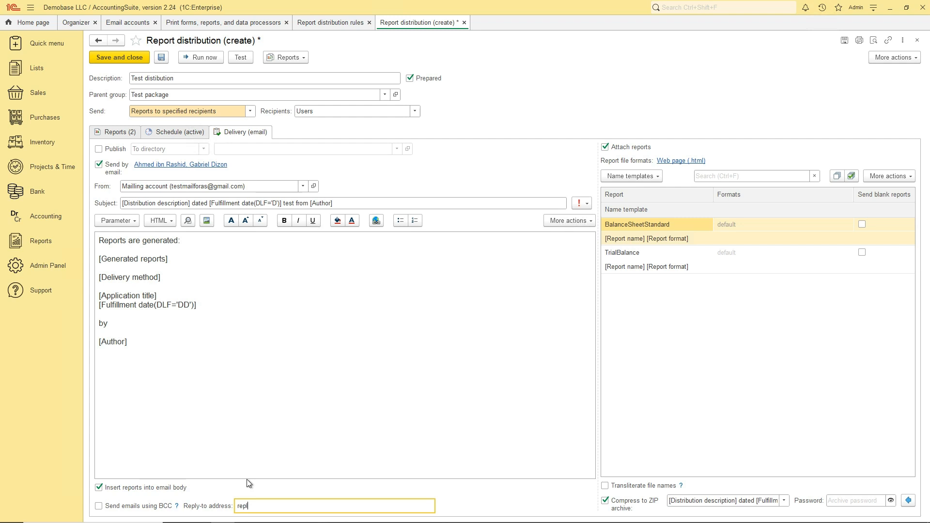
# Step: Finish typing the reply-to e-mail address, correcting the mistyped character
pyautogui.click(216, 446)
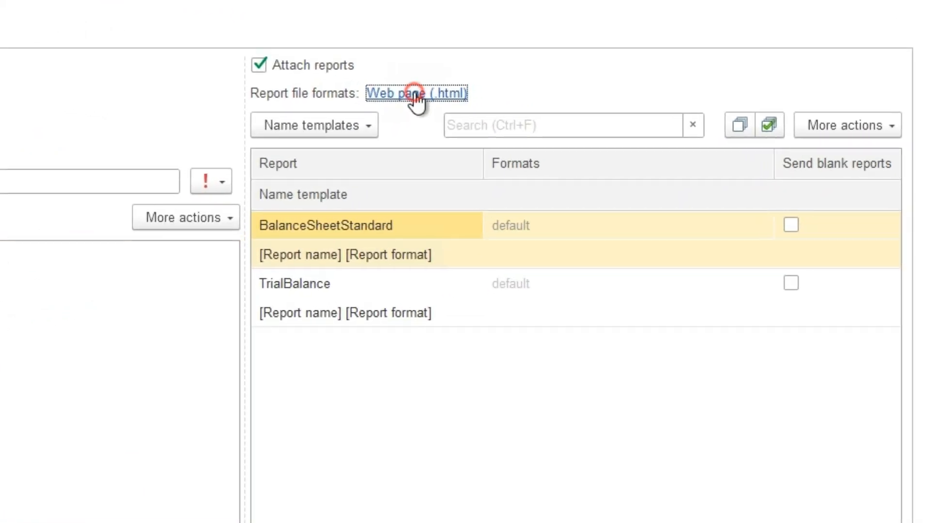
# Step: Send reports as PDF/A instead of Web page, with files named by [Report name] only
pyautogui.click(328, 71)
pyautogui.click(140, 227)
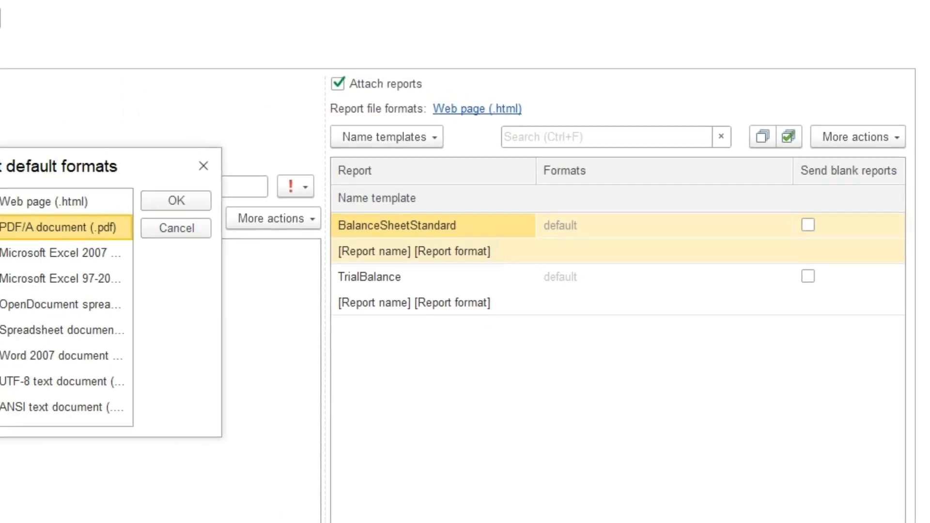
pyautogui.click(140, 206)
pyautogui.click(314, 205)
pyautogui.click(519, 152)
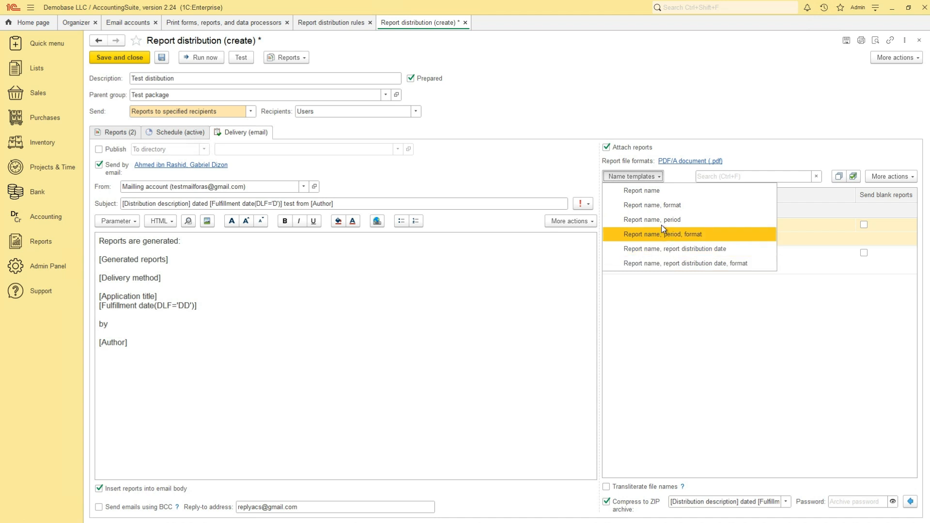
pyautogui.click(655, 192)
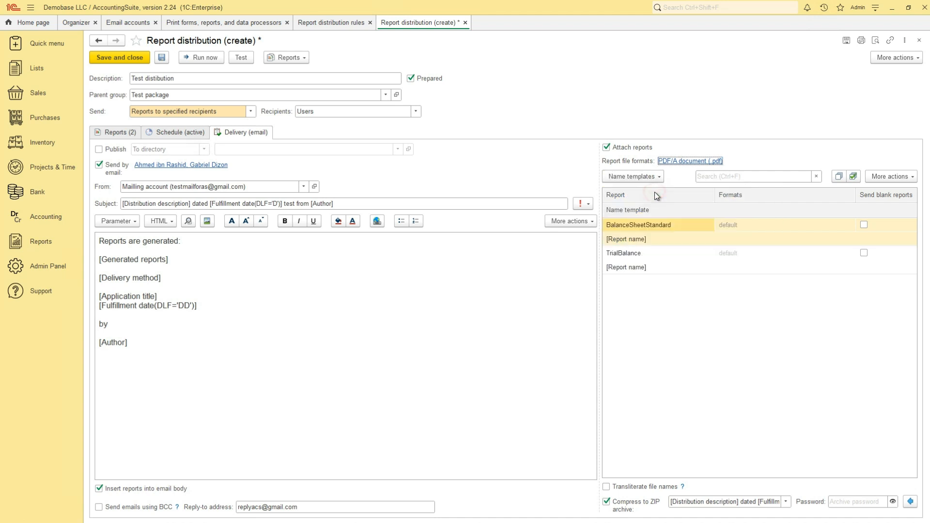
# Step: Enter an 8-digit password for the compressed ZIP archive of report attachments
pyautogui.click(685, 289)
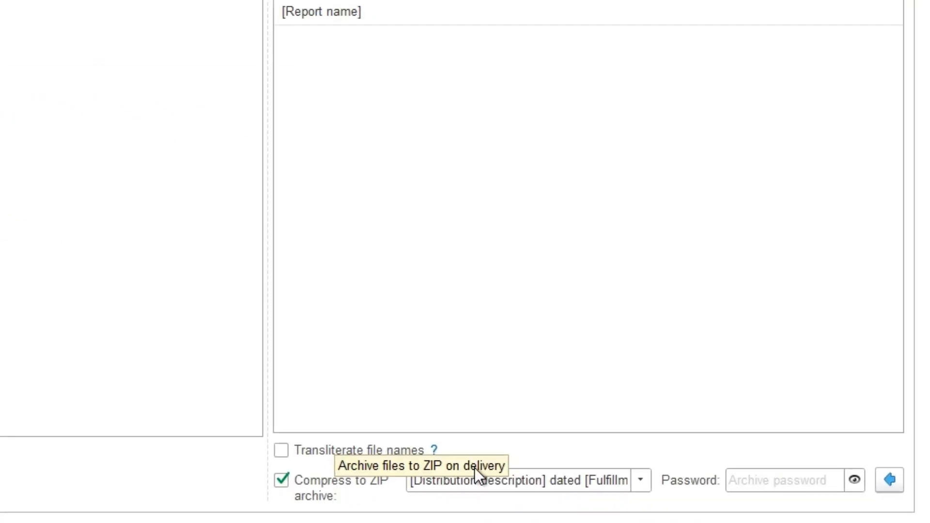
pyautogui.click(748, 484)
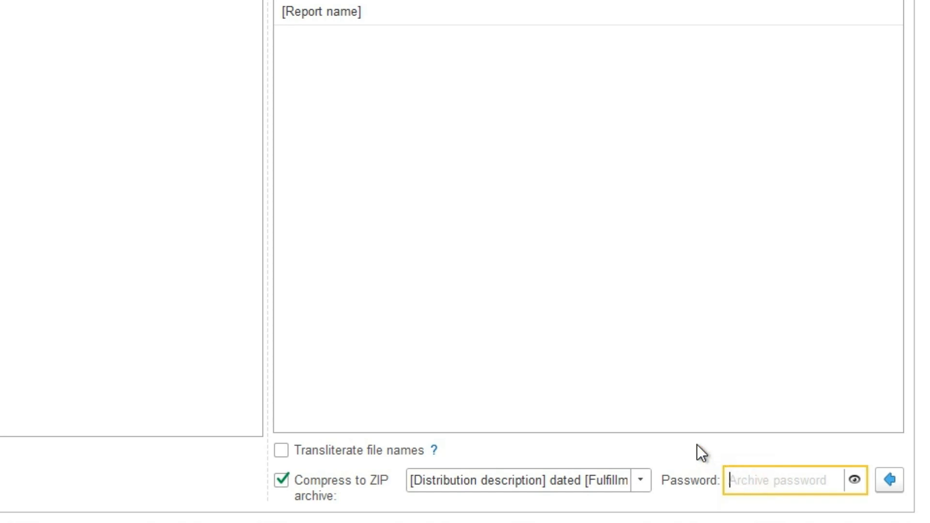
pyautogui.write('1234')
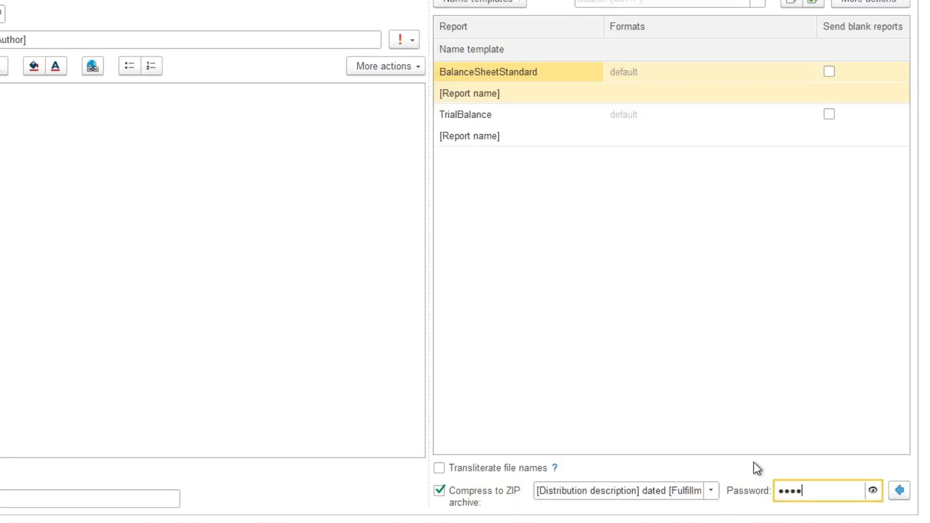
pyautogui.write('5678')
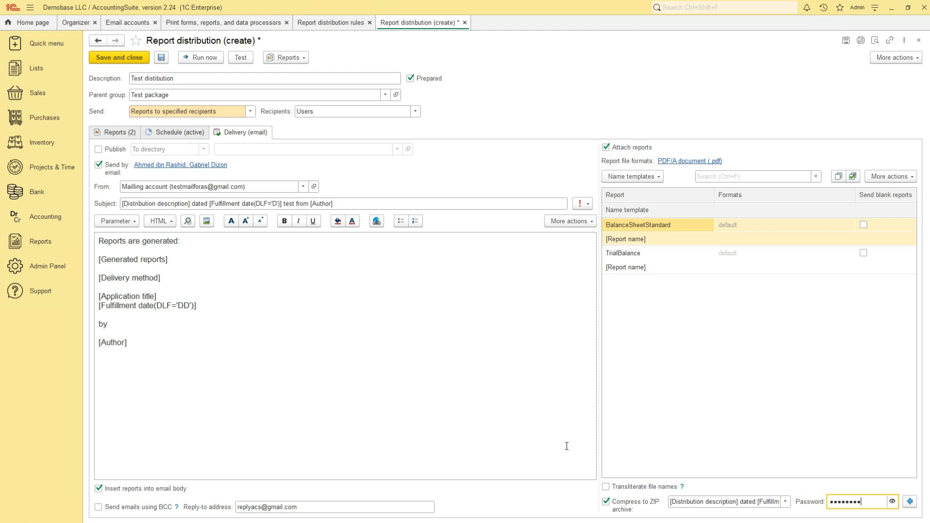
# Step: Save and close the Test distribution settings, then run Test distribution now
pyautogui.click(121, 58)
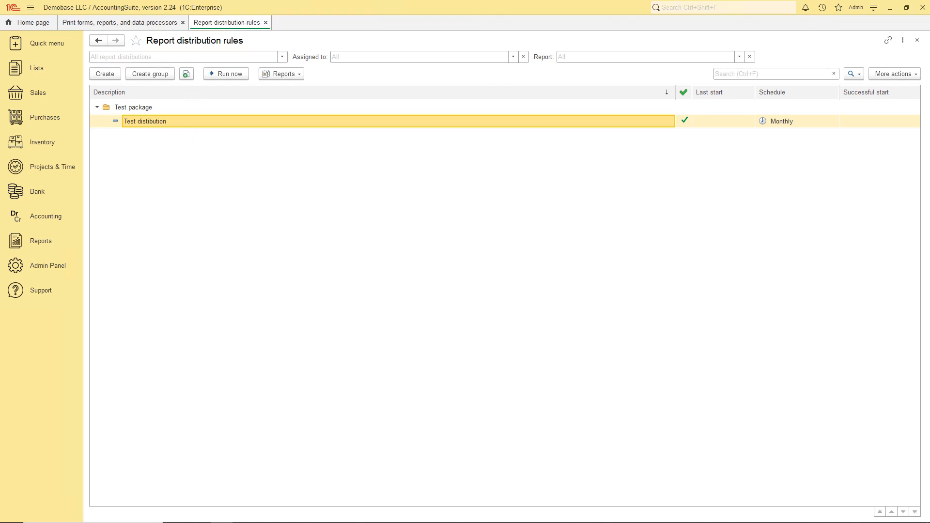
pyautogui.click(217, 75)
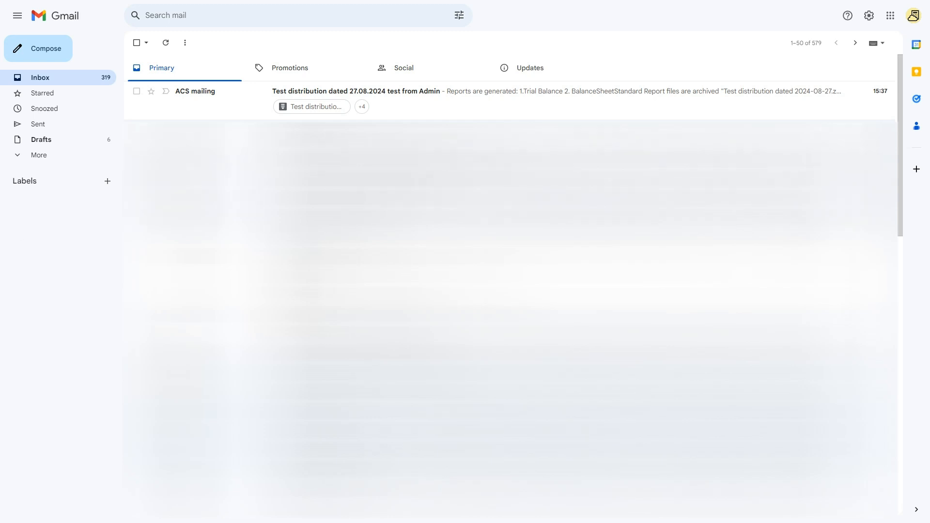
# Step: Open the Test distribution email and review its subject, report list, 'archived' note and signature
pyautogui.click(239, 103)
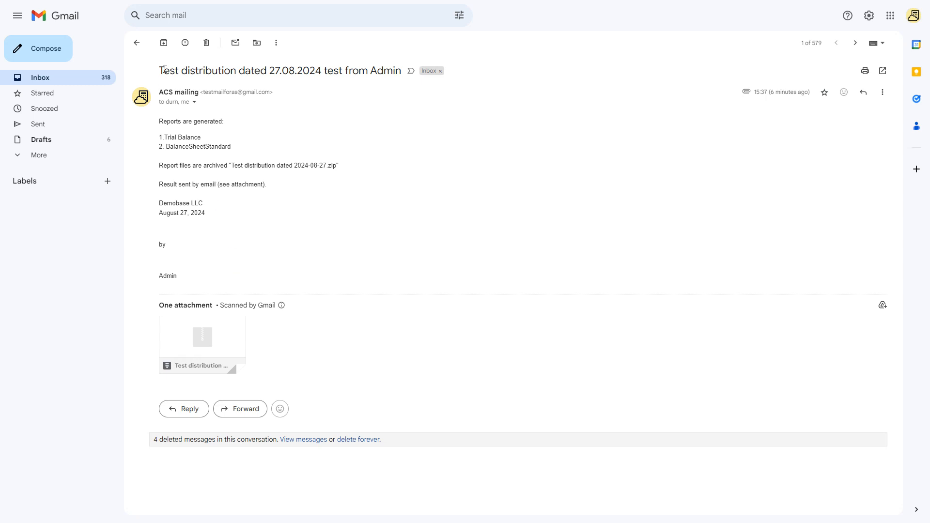
pyautogui.moveTo(160, 71); pyautogui.dragTo(399, 72)
pyautogui.click(315, 125)
pyautogui.moveTo(162, 137); pyautogui.dragTo(234, 147)
pyautogui.click(237, 148)
pyautogui.click(204, 165)
pyautogui.moveTo(205, 165); pyautogui.dragTo(228, 165)
pyautogui.click(236, 203)
pyautogui.moveTo(160, 247); pyautogui.dragTo(185, 277)
pyautogui.click(192, 249)
# Step: Download the report archive and open BalanceSheetStandard PDF, entering the archive password
pyautogui.moveTo(193, 352)
pyautogui.click(179, 361)
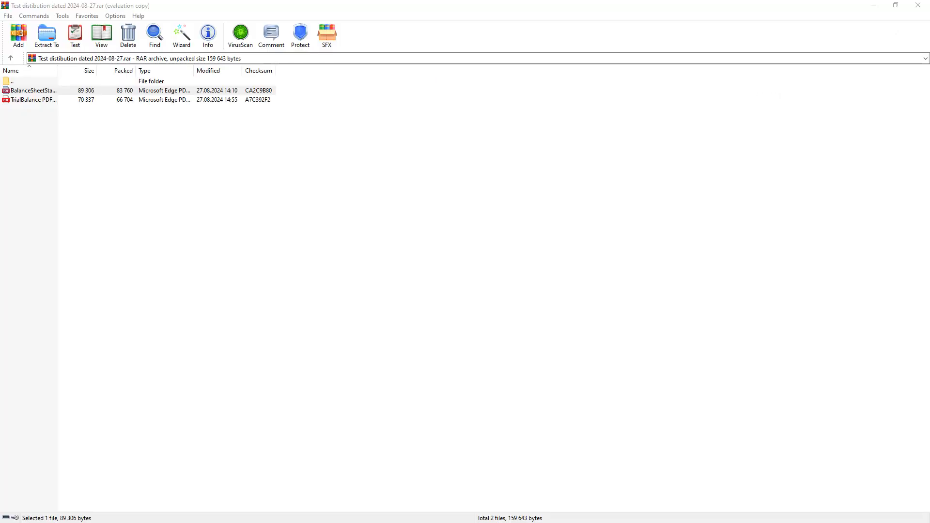
pyautogui.doubleClick(139, 92)
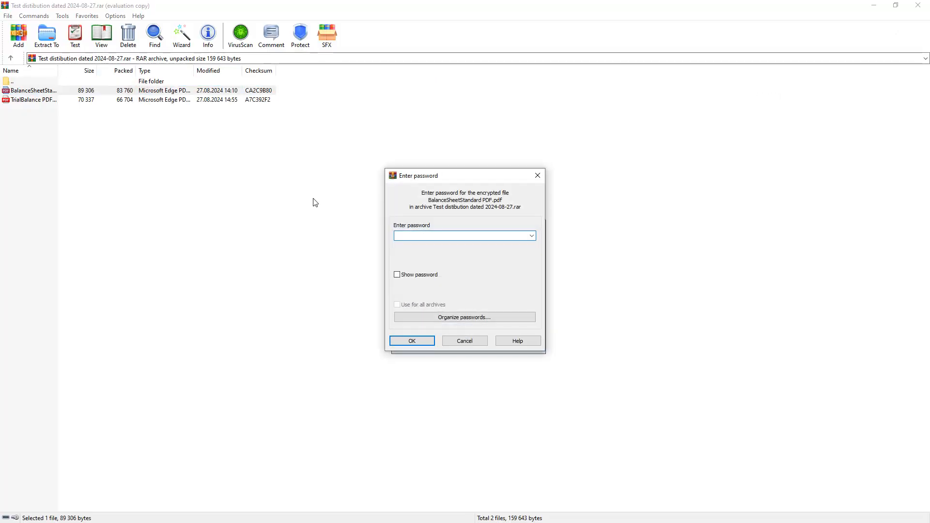
pyautogui.write('••••••••')
# Step: Open the balance sheet PDF in Edge, scroll through it, then return to AccountingSuite
pyautogui.press('Return')
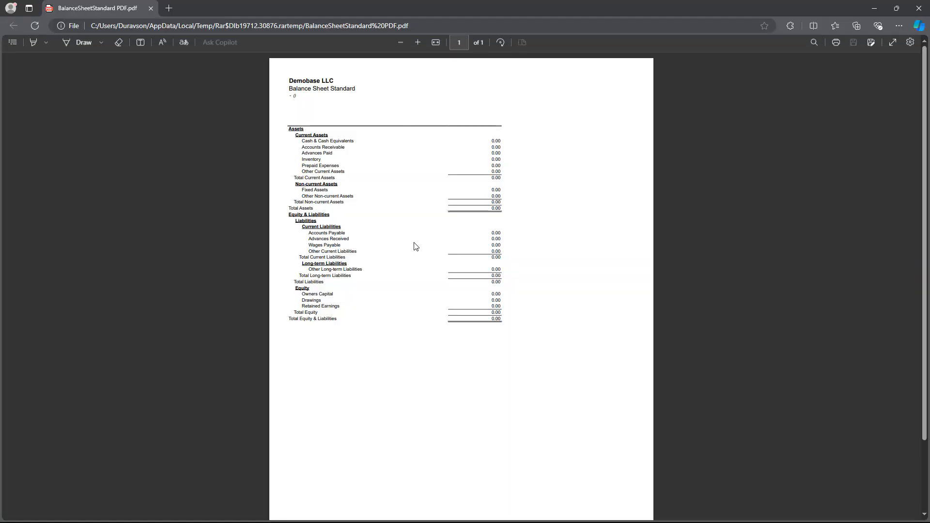
pyautogui.scroll(-3, 394, 210)
pyautogui.scroll(3, 400, 217)
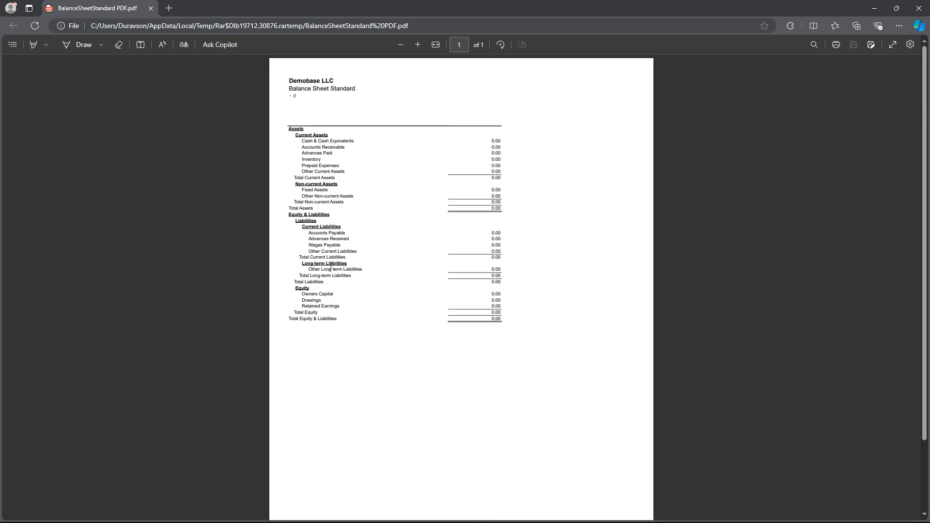
pyautogui.hotkey('alt', 'Tab')
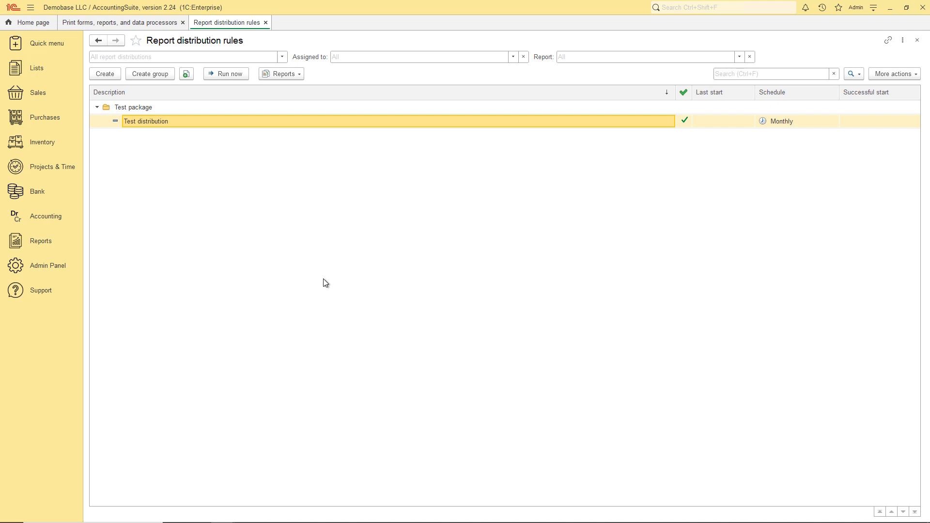
# Step: Uncheck Prepared on Test distribution and save and close its settings
pyautogui.doubleClick(161, 123)
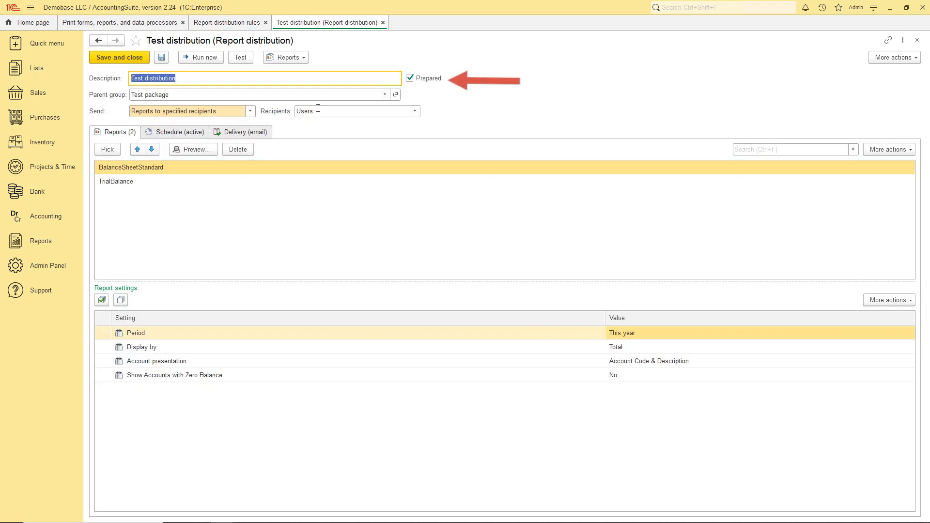
pyautogui.click(410, 79)
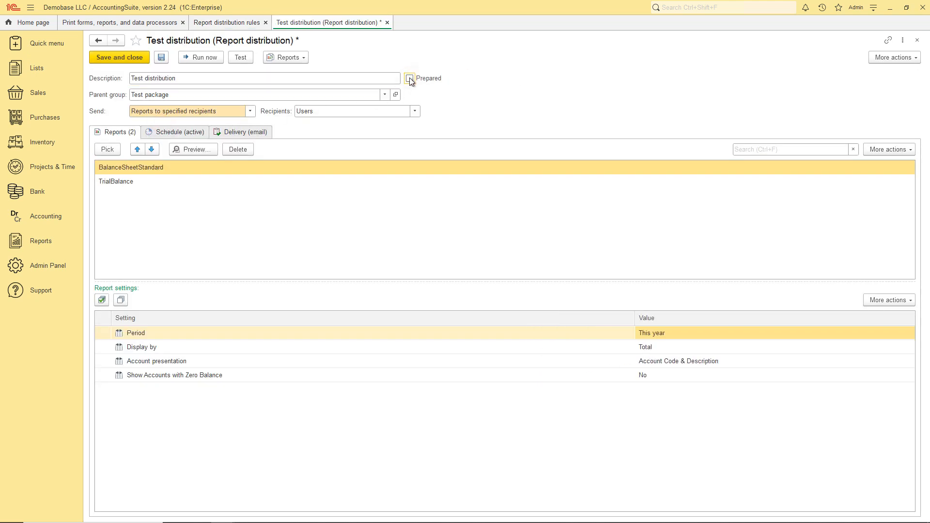
pyautogui.click(129, 58)
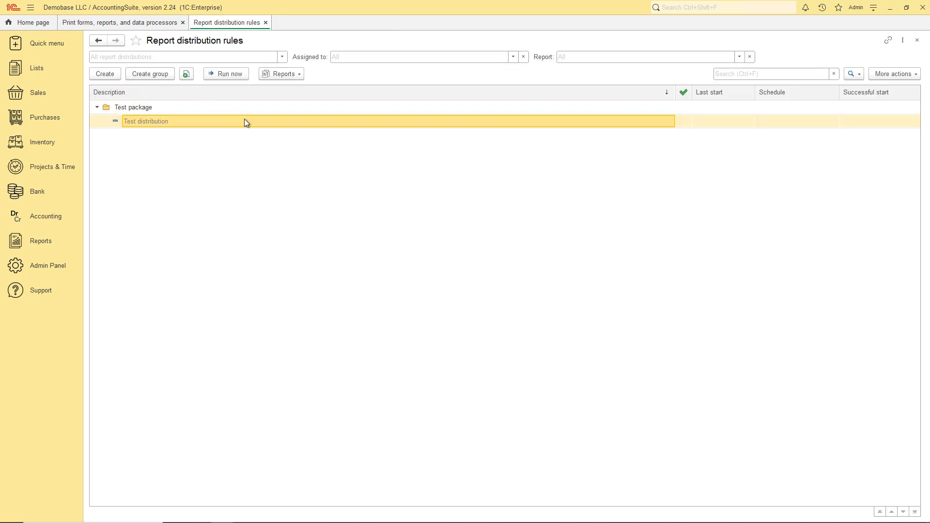